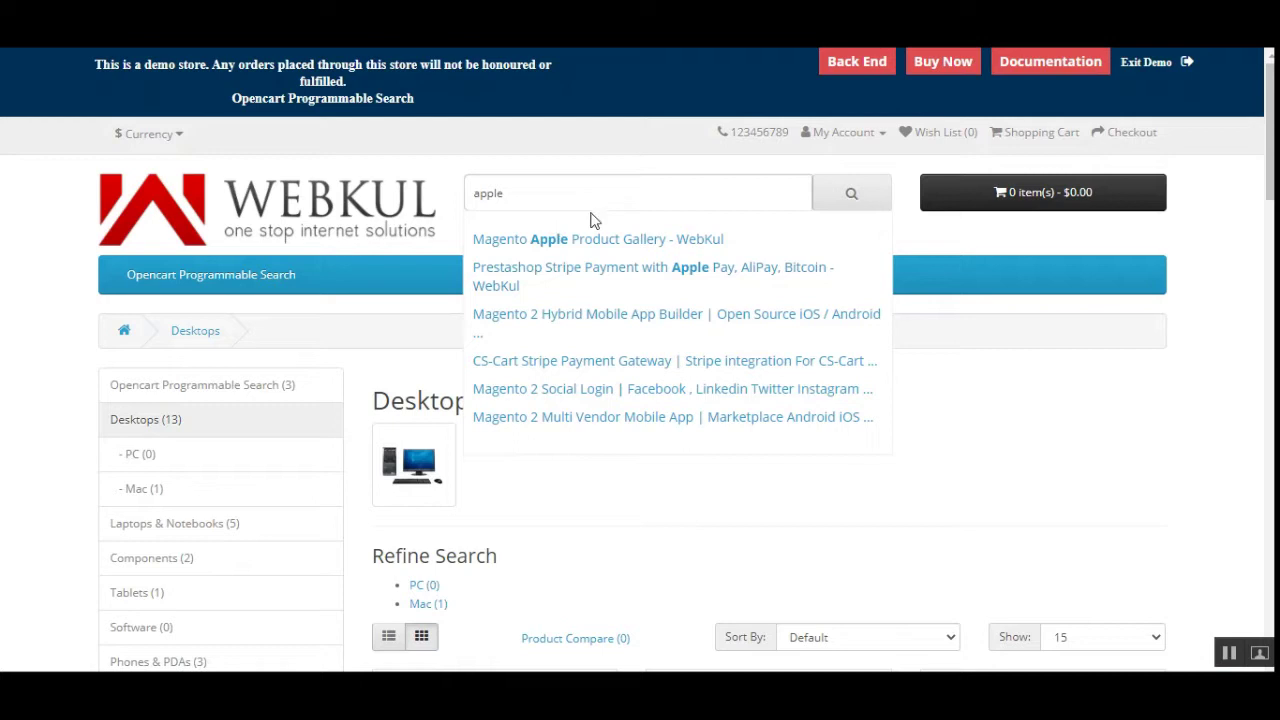
Retype the ending 'le' of 'apple' in the search box and bring its autocomplete suggestions back up
{"action": "left_click", "coordinate": [517, 196]}
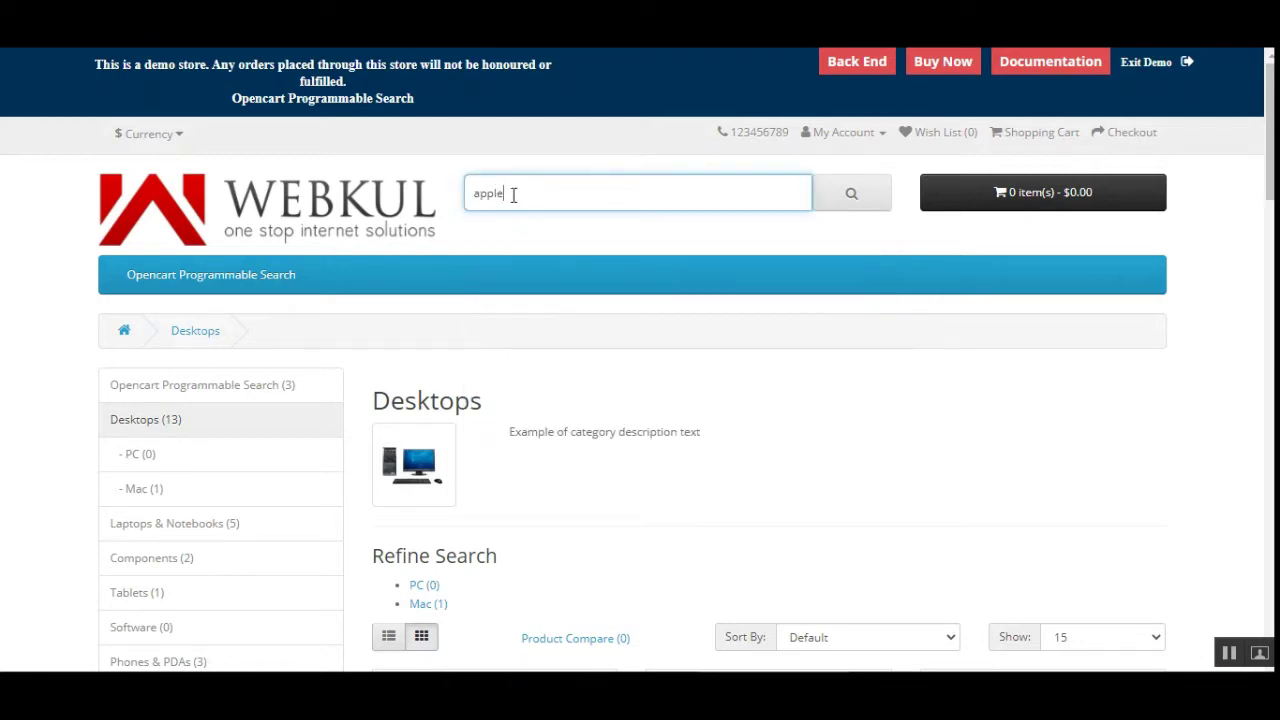
{"action": "left_click_drag", "start_coordinate": [503, 192], "coordinate": [522, 194]}
{"action": "key", "text": "BackSpace"}
{"action": "key", "text": "BackSpace"}
{"action": "type", "text": "l"}
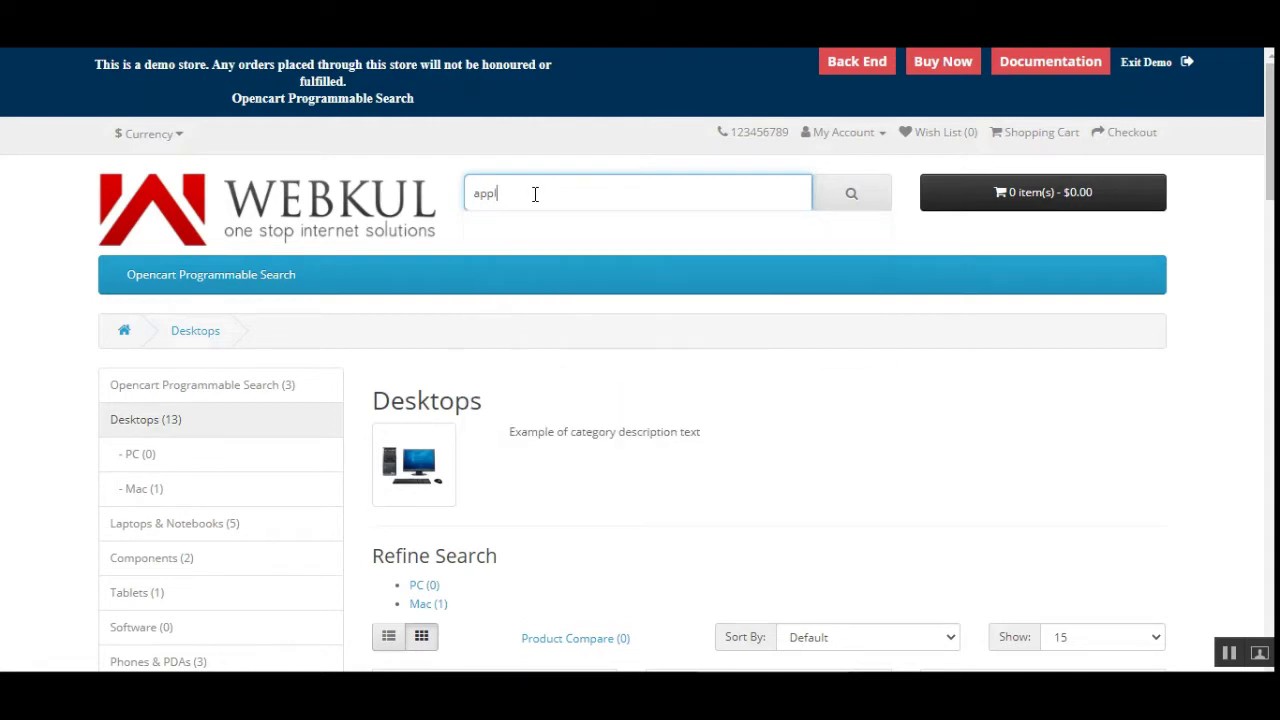
{"action": "type", "text": "e"}
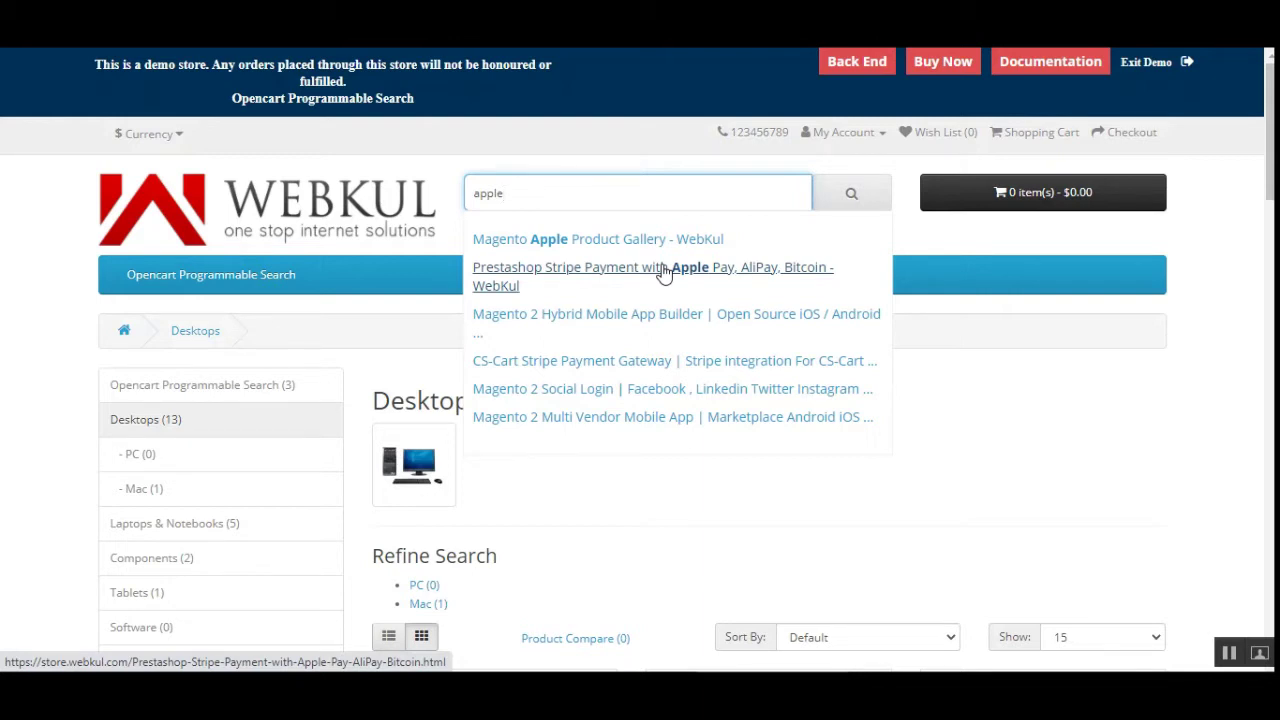
{"action": "left_click", "coordinate": [523, 191]}
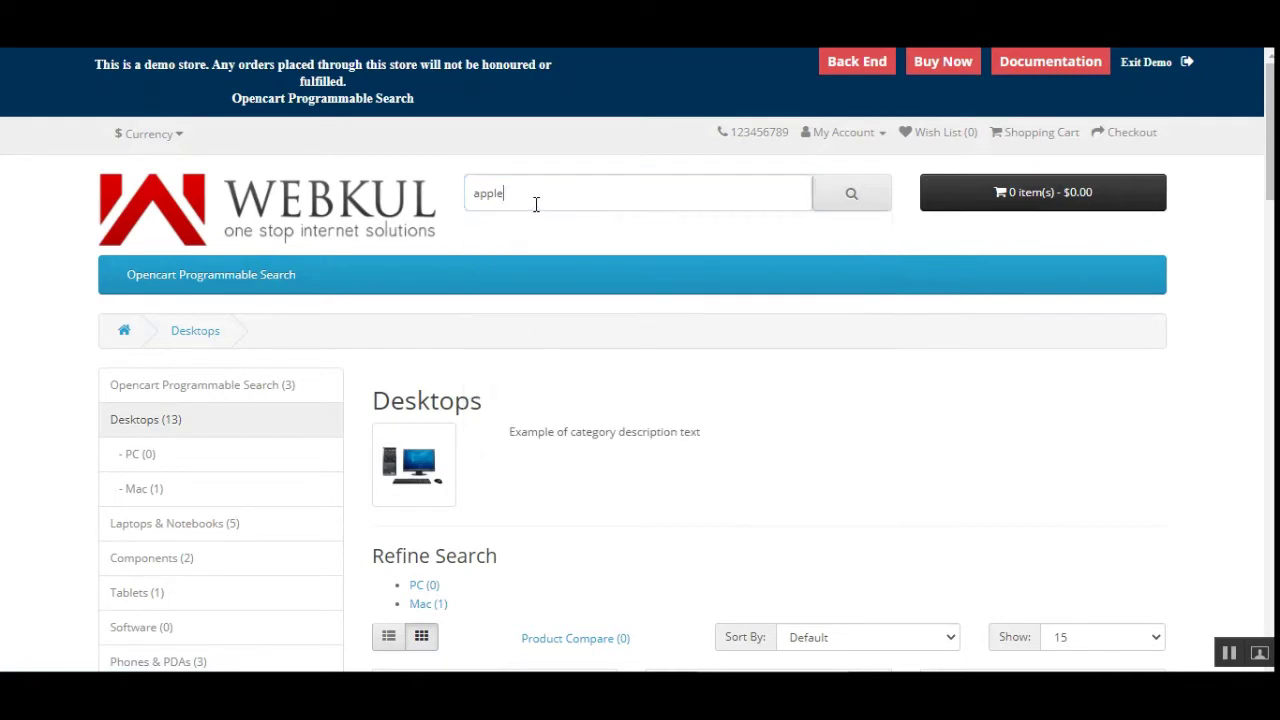
{"action": "left_click", "coordinate": [545, 197]}
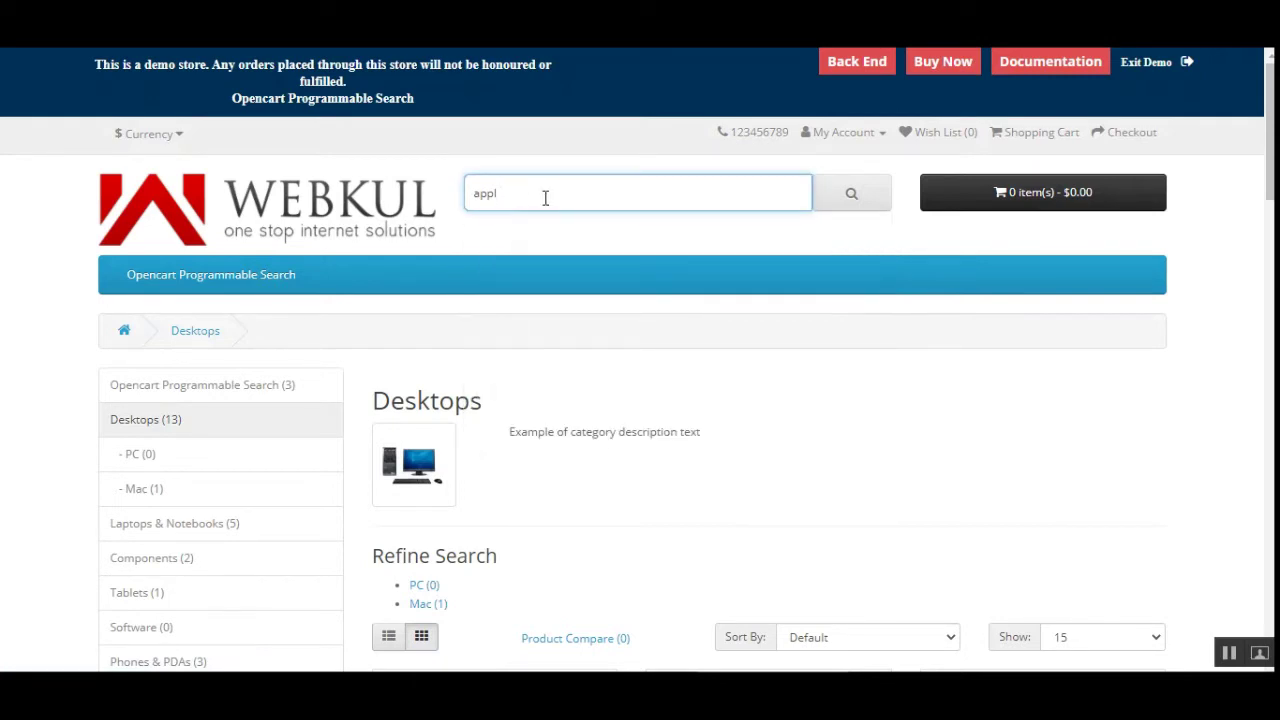
{"action": "left_click", "coordinate": [545, 197]}
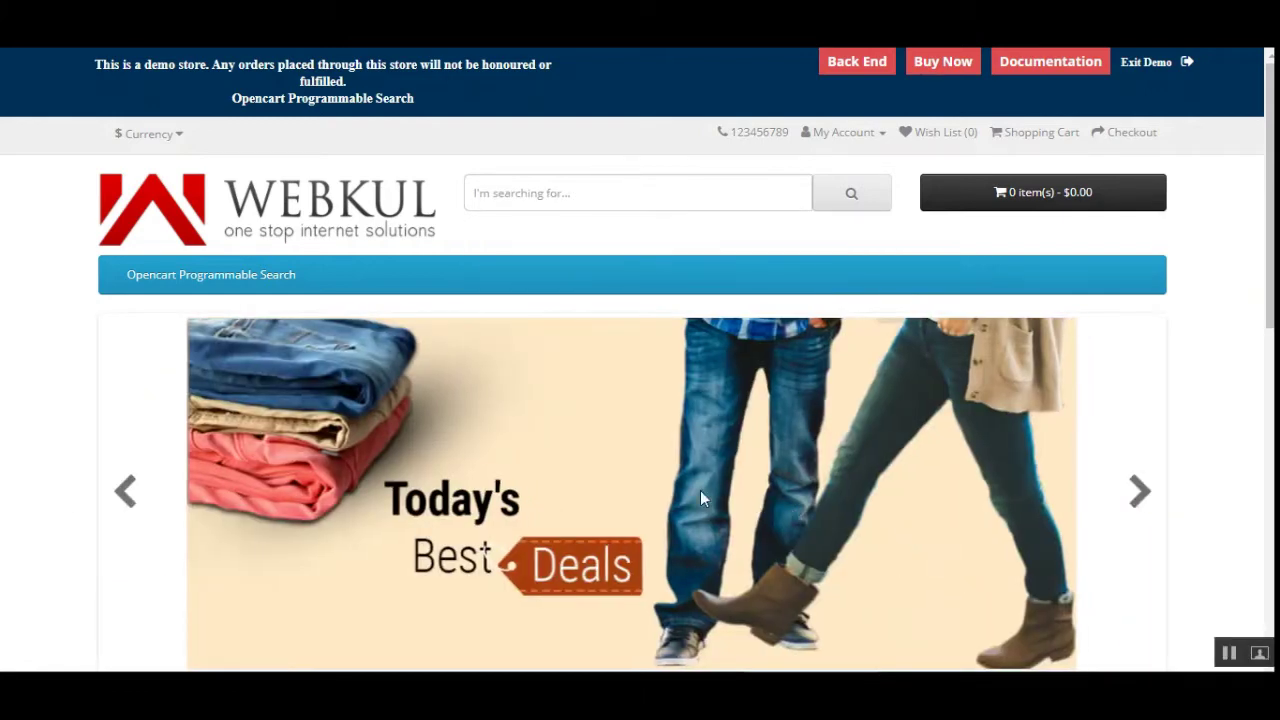
{"action": "scroll", "coordinate": [1257, 517], "scroll_direction": "down", "scroll_amount": 6}
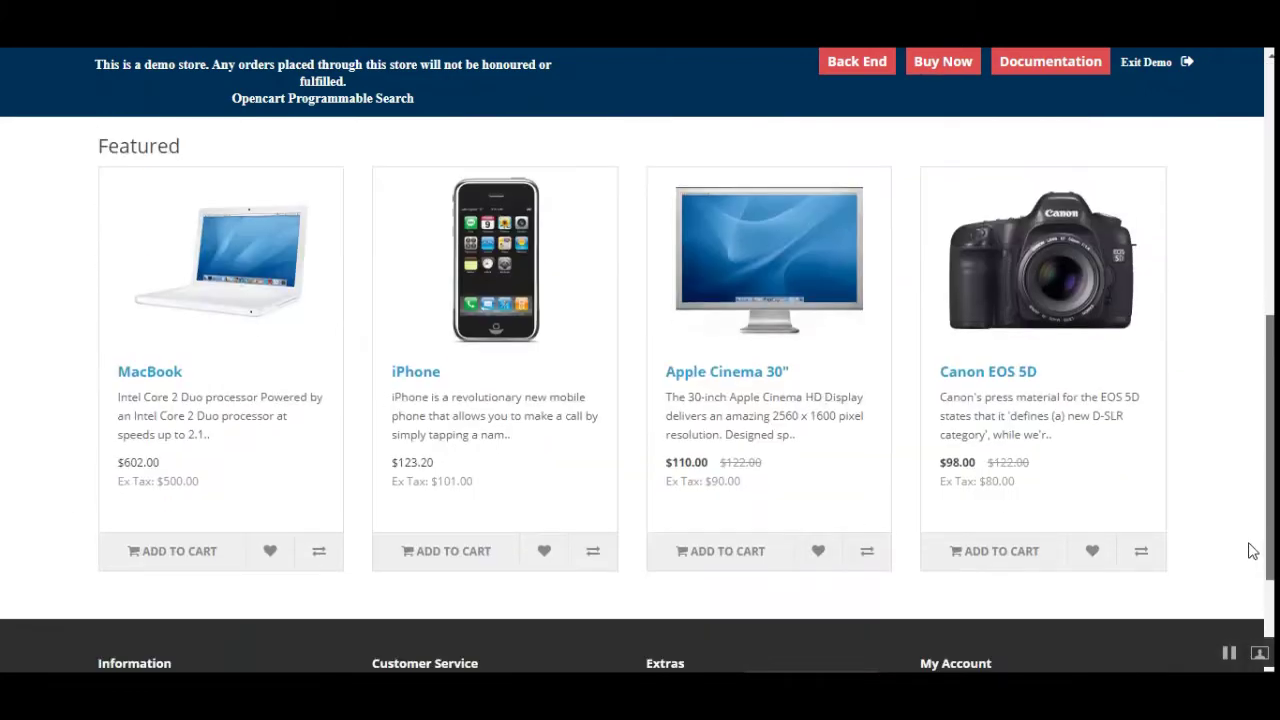
{"action": "scroll", "coordinate": [1248, 549], "scroll_direction": "up", "scroll_amount": 3}
{"action": "scroll", "coordinate": [640, 394], "scroll_direction": "up", "scroll_amount": 3}
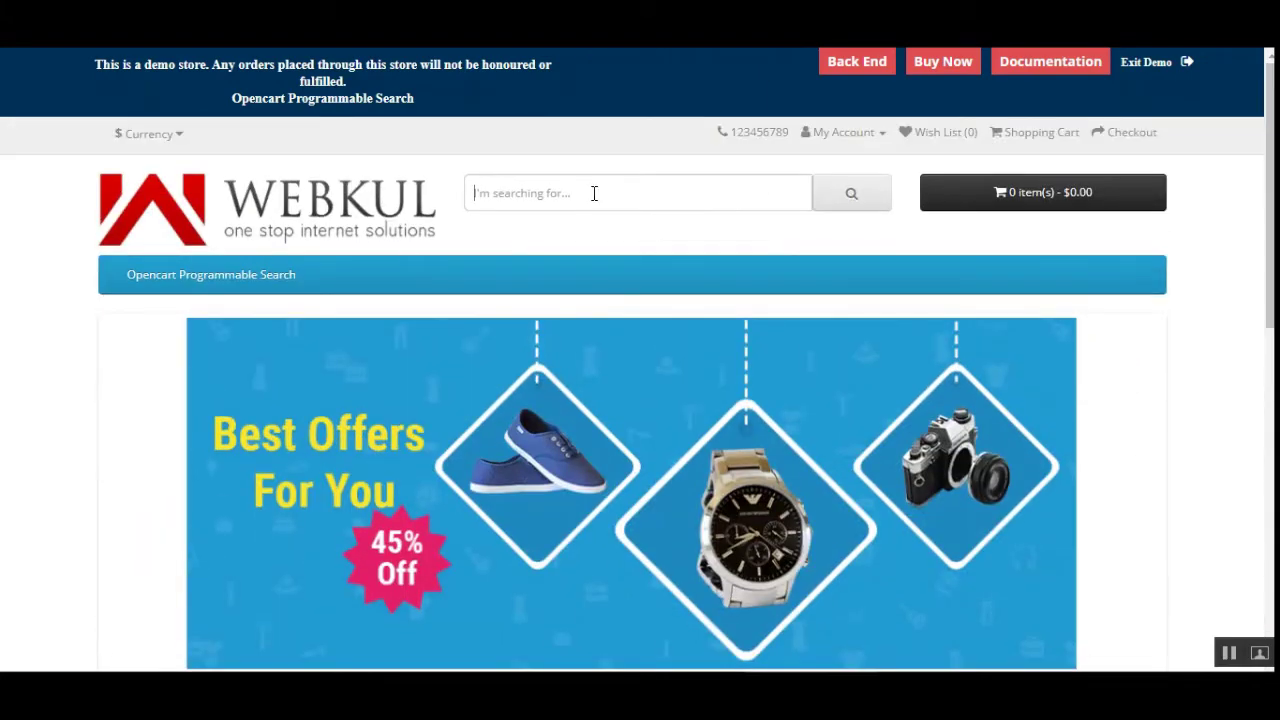
{"action": "left_click", "coordinate": [594, 193]}
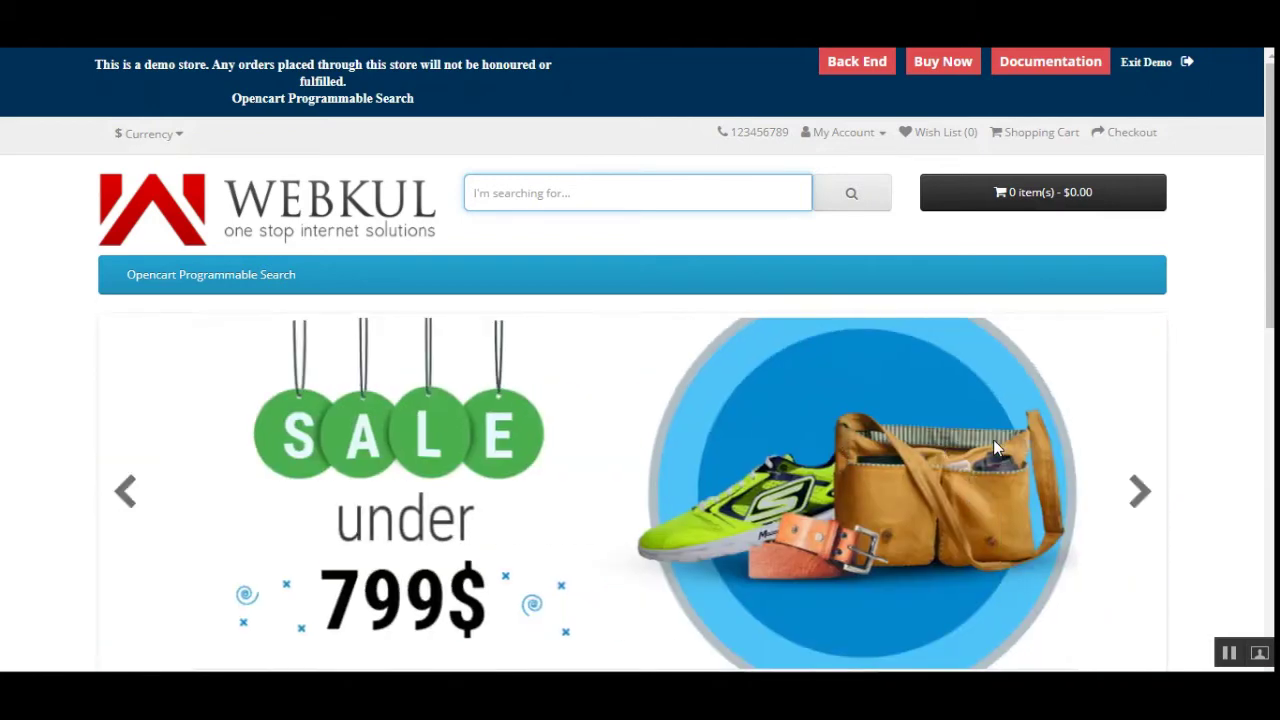
Correct the search text to 'elastic' and choose the OpenCart Elasticsearch suggestion
{"action": "type", "text": "elsti"}
{"action": "key", "text": "BackSpace"}
{"action": "key", "text": "BackSpace"}
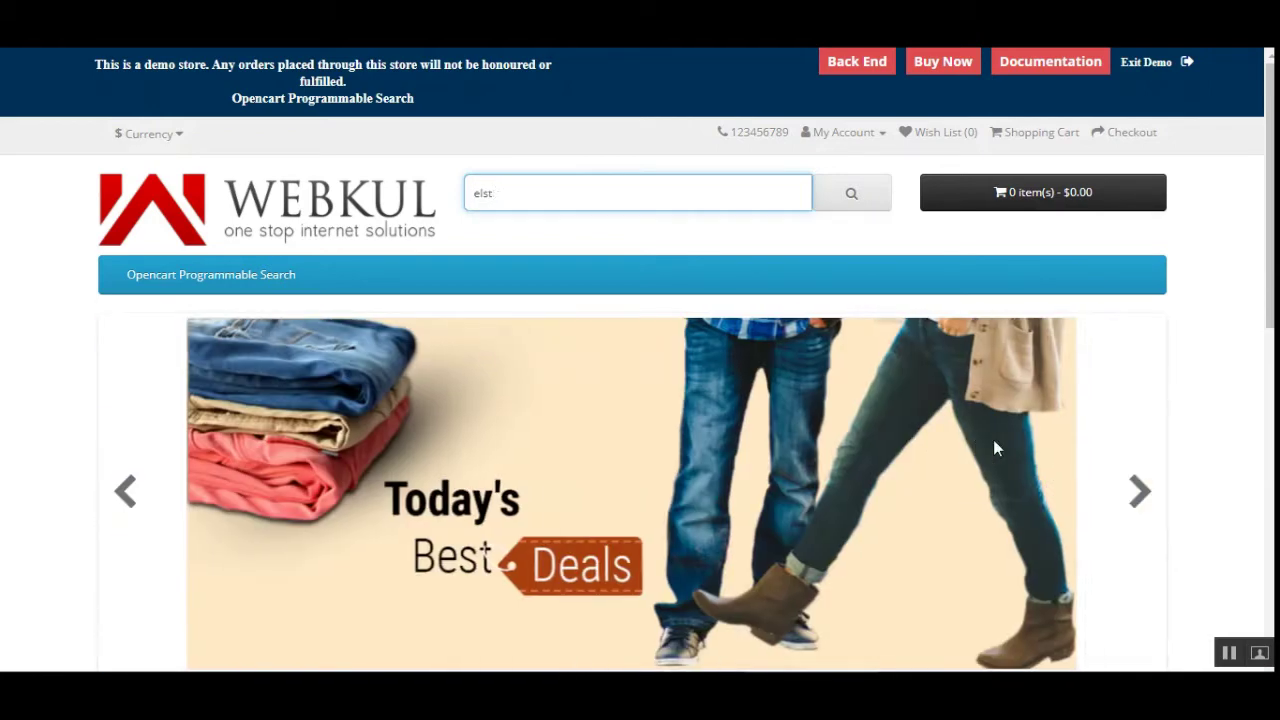
{"action": "type", "text": "astic"}
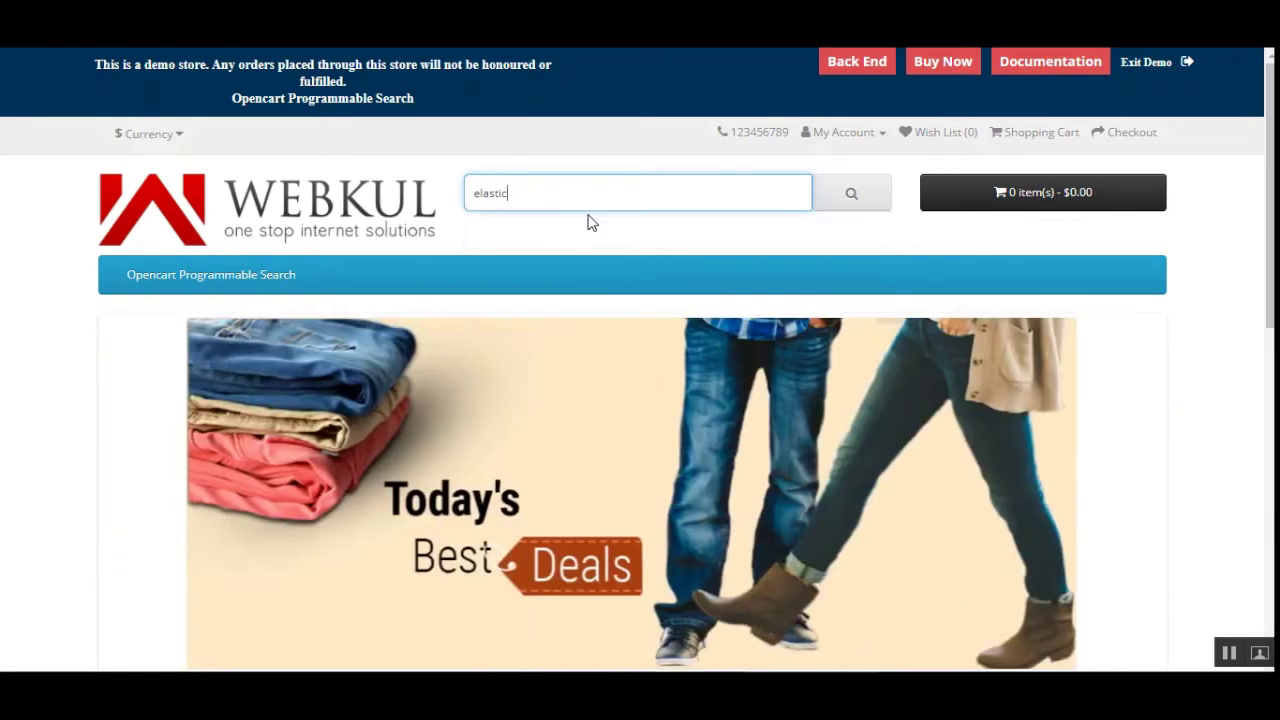
{"action": "key", "text": "BackSpace"}
{"action": "key", "text": "BackSpace"}
{"action": "key", "text": "BackSpace"}
{"action": "key", "text": "BackSpace"}
{"action": "key", "text": "BackSpace"}
{"action": "key", "text": "BackSpace"}
{"action": "type", "text": "elastic"}
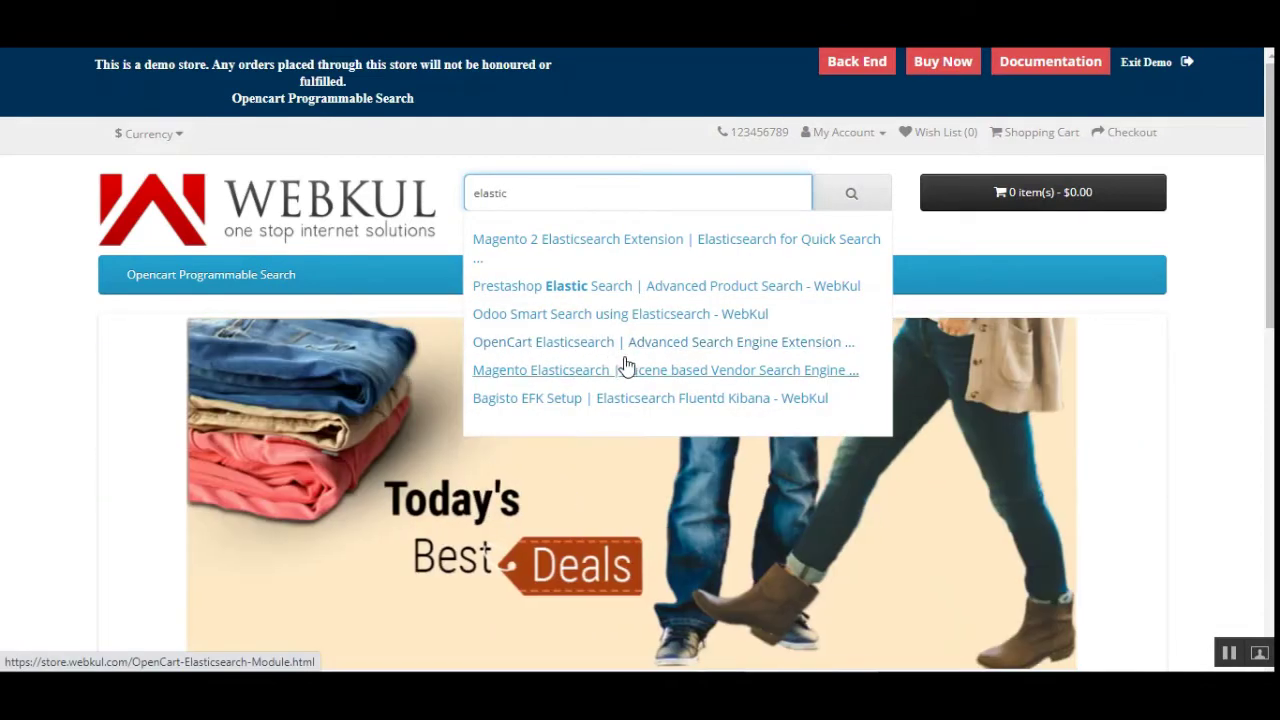
{"action": "left_click", "coordinate": [586, 351]}
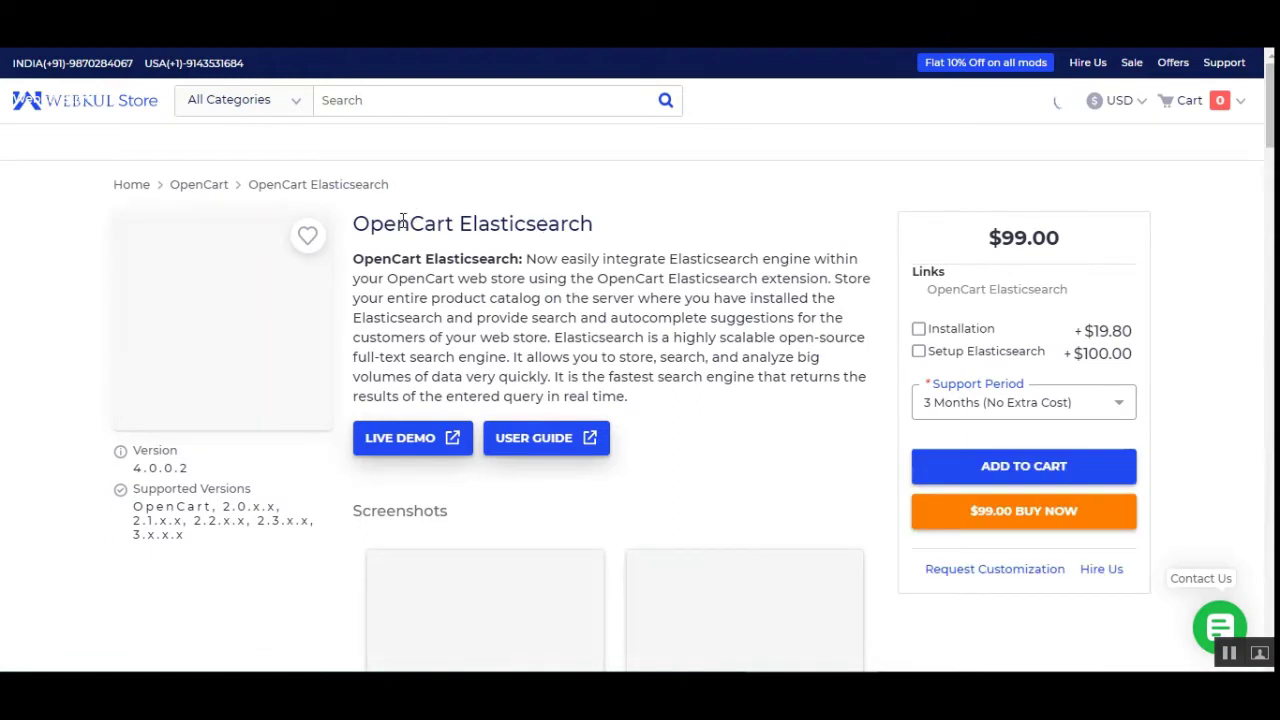
Highlight the OpenCart Elasticsearch product title on the Webkul Store page
{"action": "left_click_drag", "start_coordinate": [382, 224], "coordinate": [580, 224]}
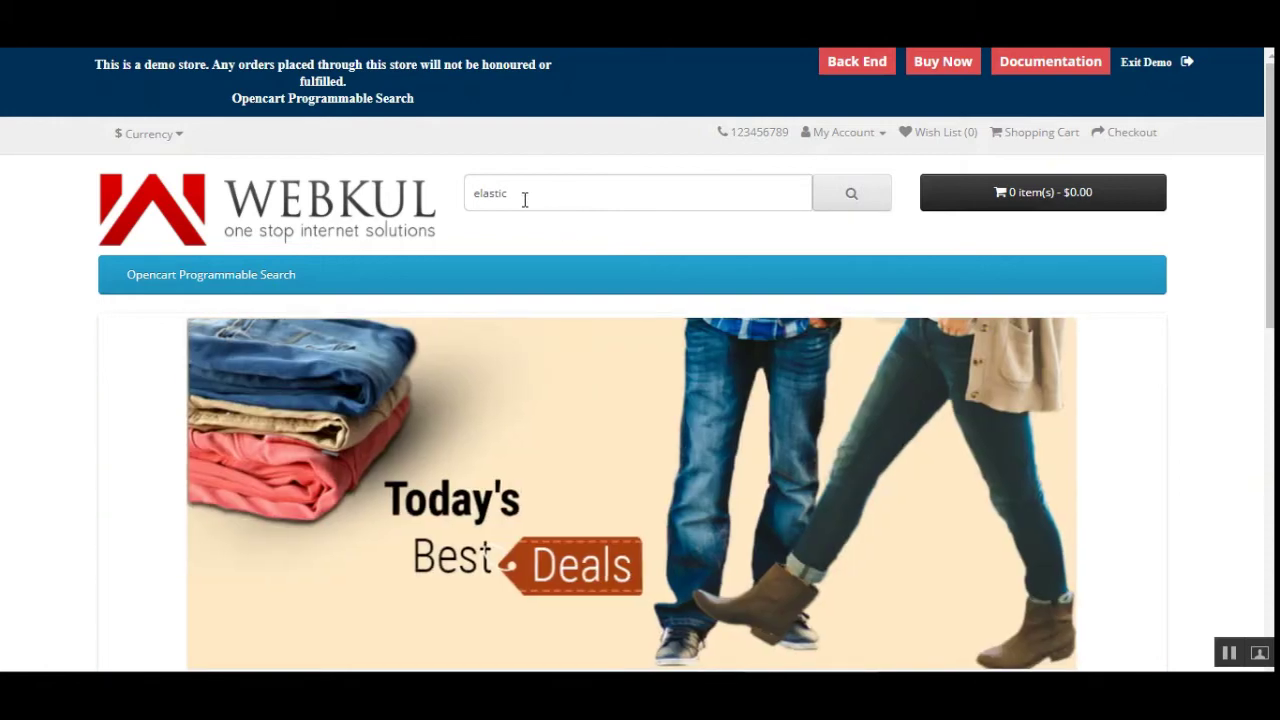
Replace 'elastic' with 'iphone' in the store search box, then trim it back
{"action": "left_click", "coordinate": [527, 194]}
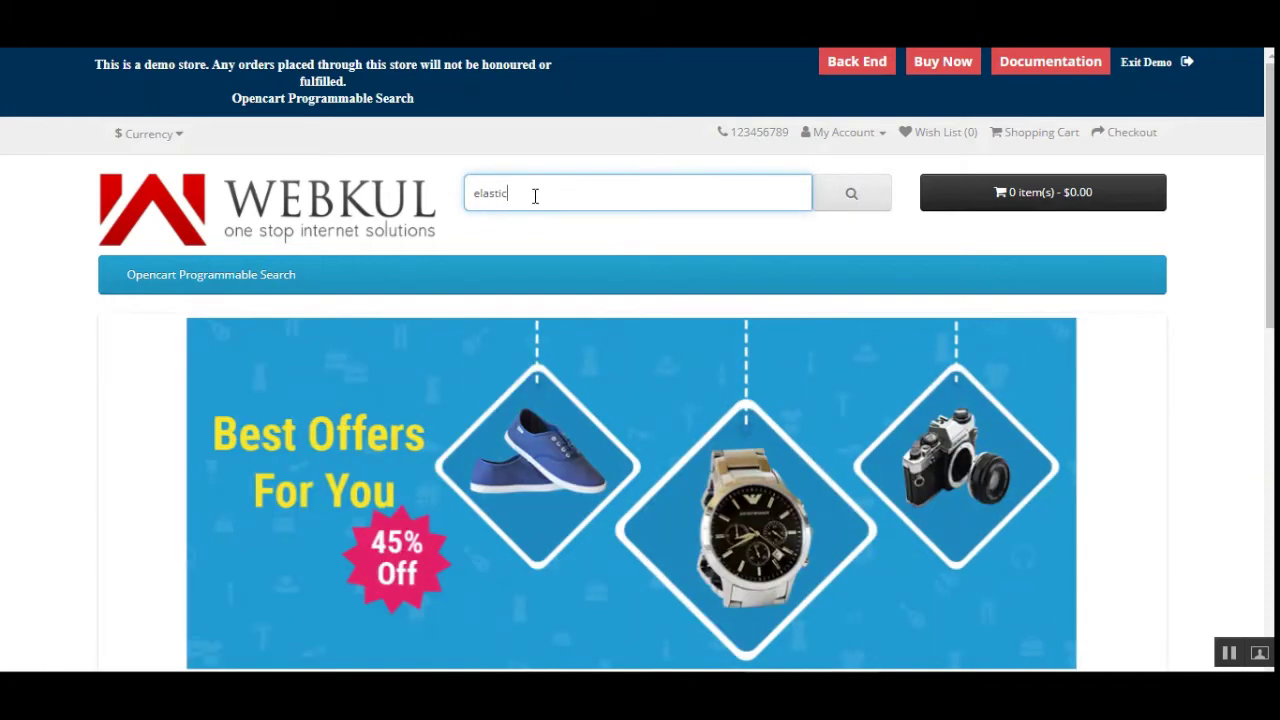
{"action": "key", "text": "BackSpace"}
{"action": "key", "text": "BackSpace"}
{"action": "key", "text": "BackSpace"}
{"action": "key", "text": "BackSpace"}
{"action": "key", "text": "BackSpace"}
{"action": "key", "text": "BackSpace"}
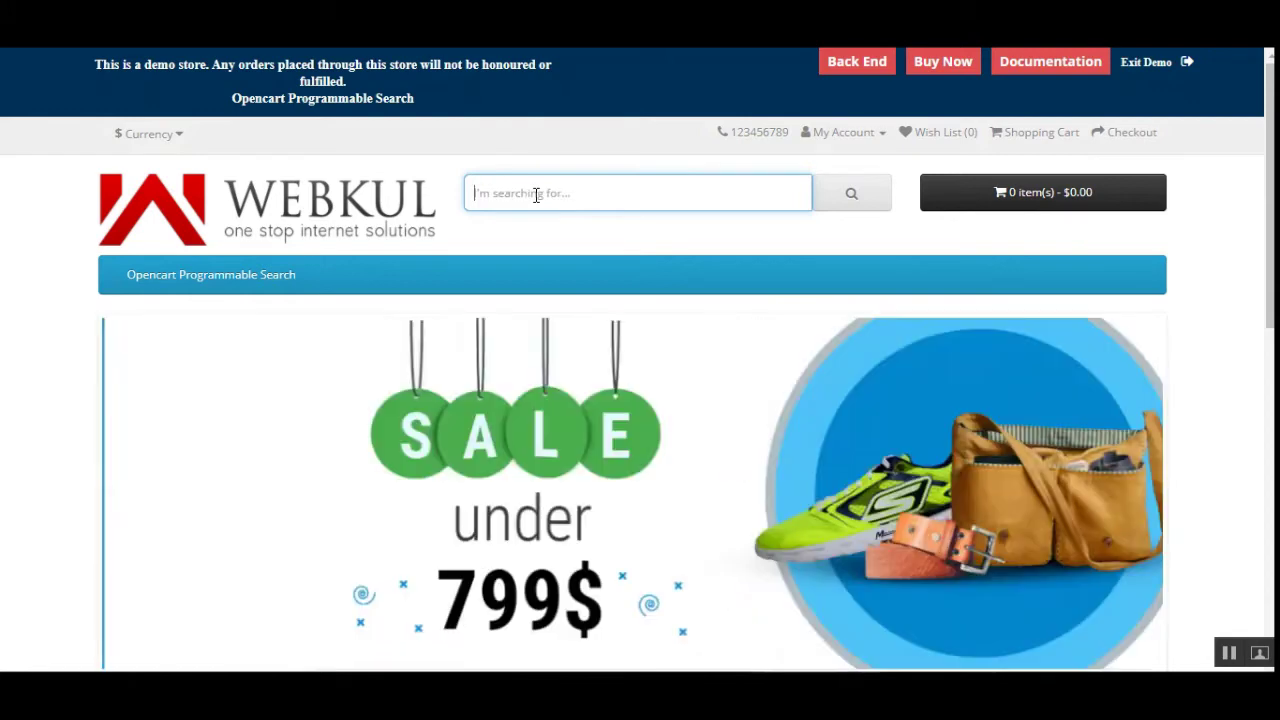
{"action": "type", "text": "iphone"}
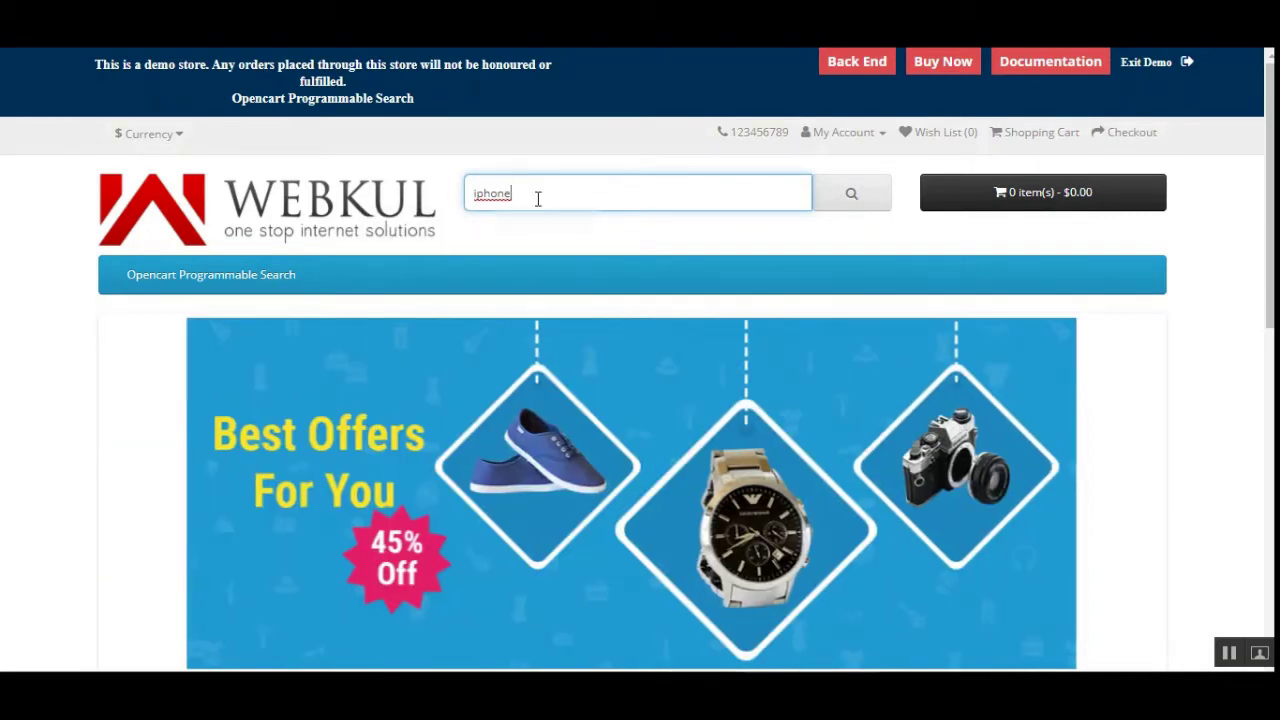
{"action": "key", "text": "BackSpace"}
{"action": "key", "text": "BackSpace"}
{"action": "key", "text": "BackSpace"}
{"action": "key", "text": "BackSpace"}
{"action": "key", "text": "BackSpace"}
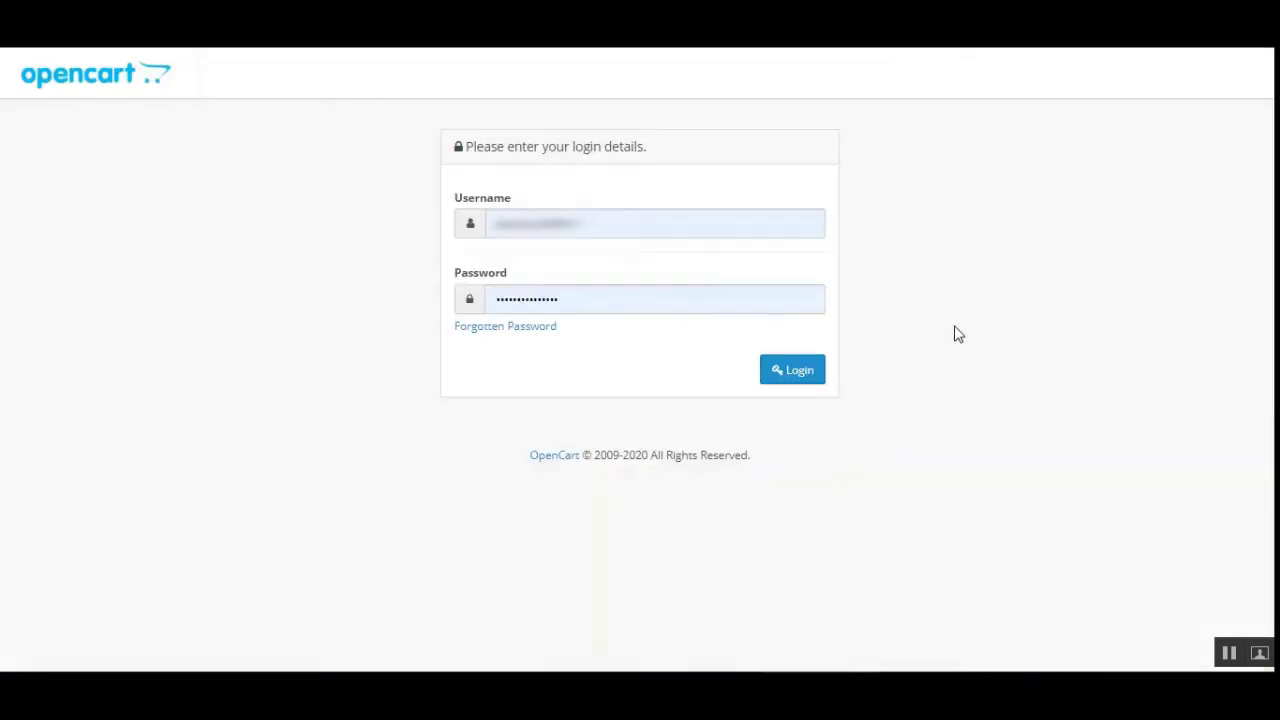
Log in to the OpenCart admin and expand Extensions in the sidebar
{"action": "left_click", "coordinate": [770, 385]}
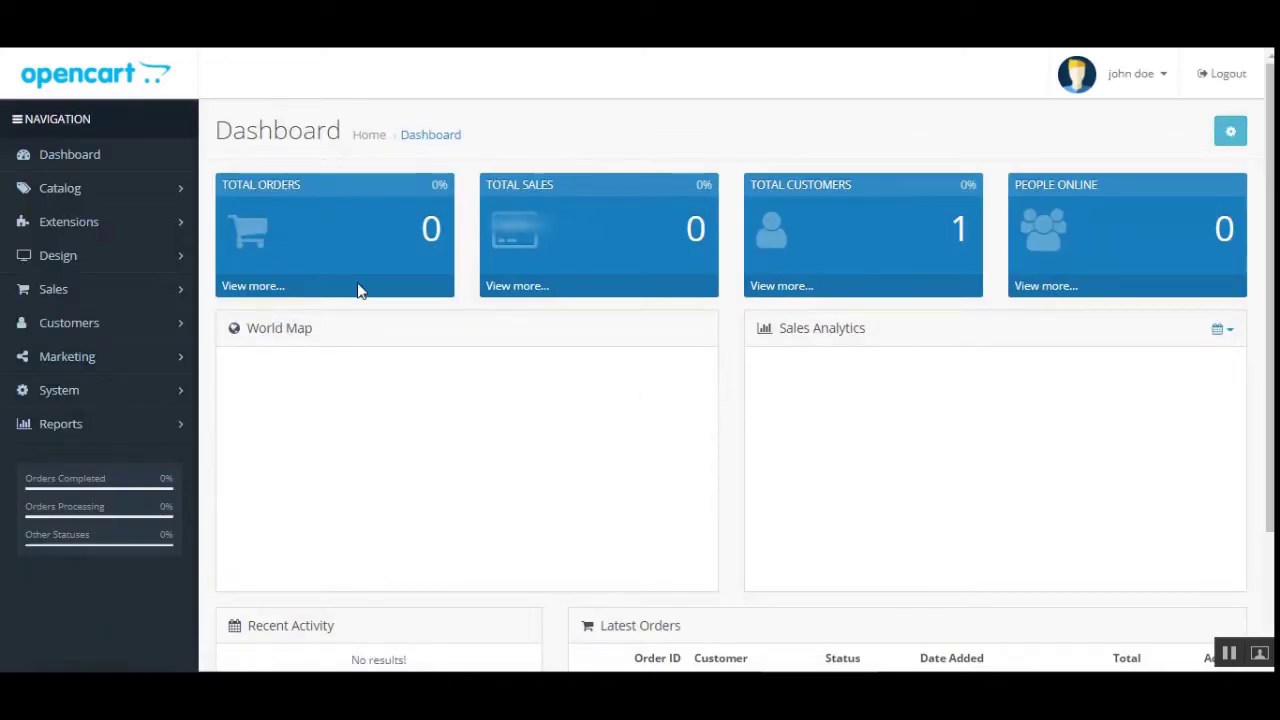
{"action": "left_click", "coordinate": [112, 232]}
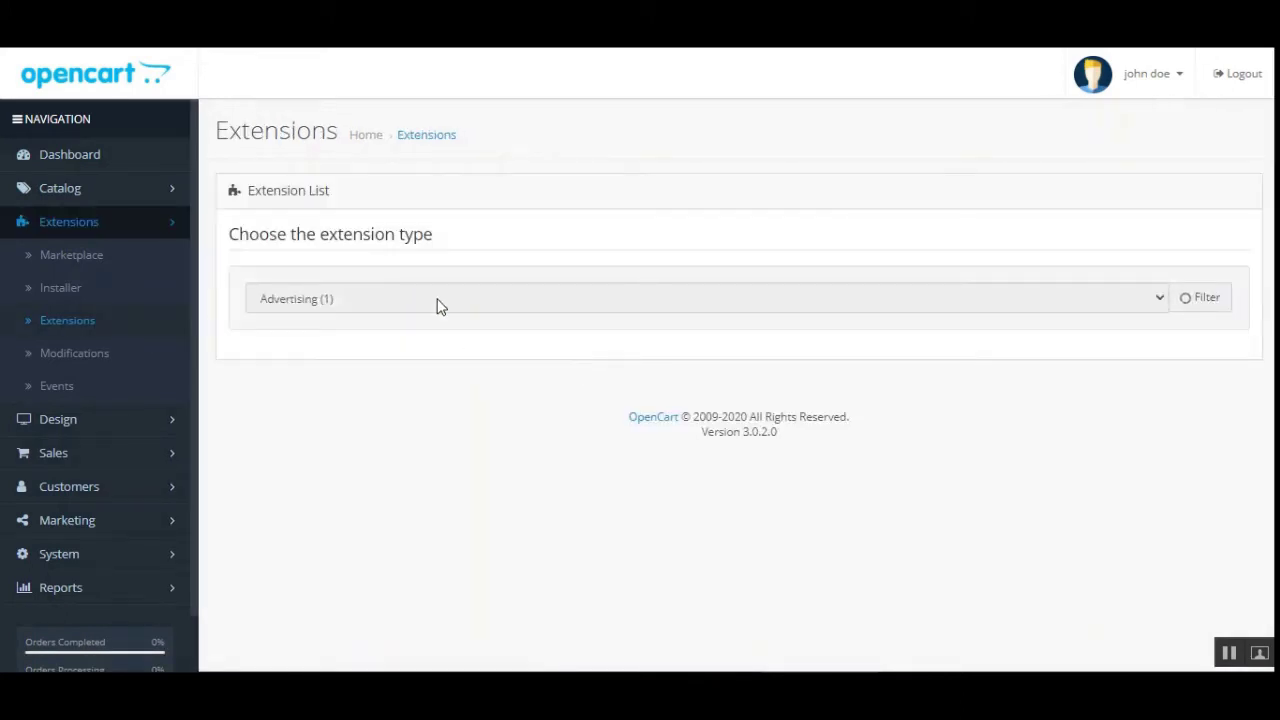
Filter the extensions list to Modules and edit Webkul Programmable Search
{"action": "left_click", "coordinate": [517, 308]}
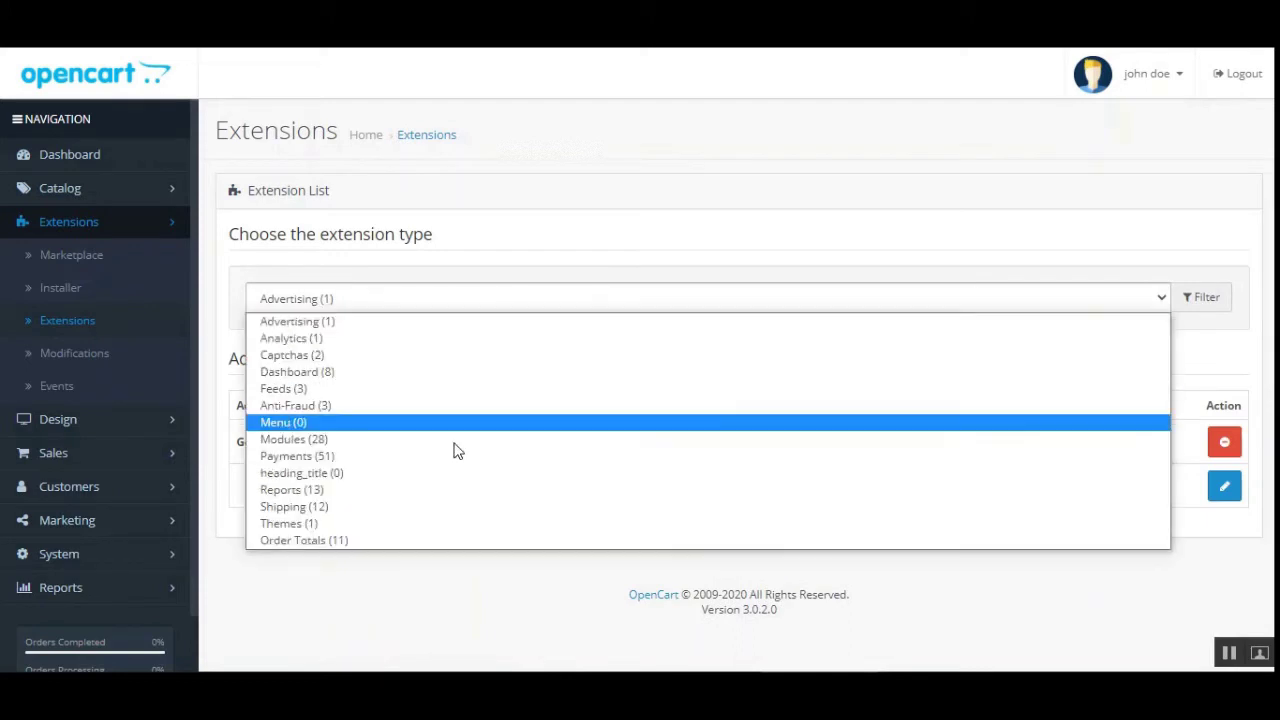
{"action": "left_click", "coordinate": [441, 439]}
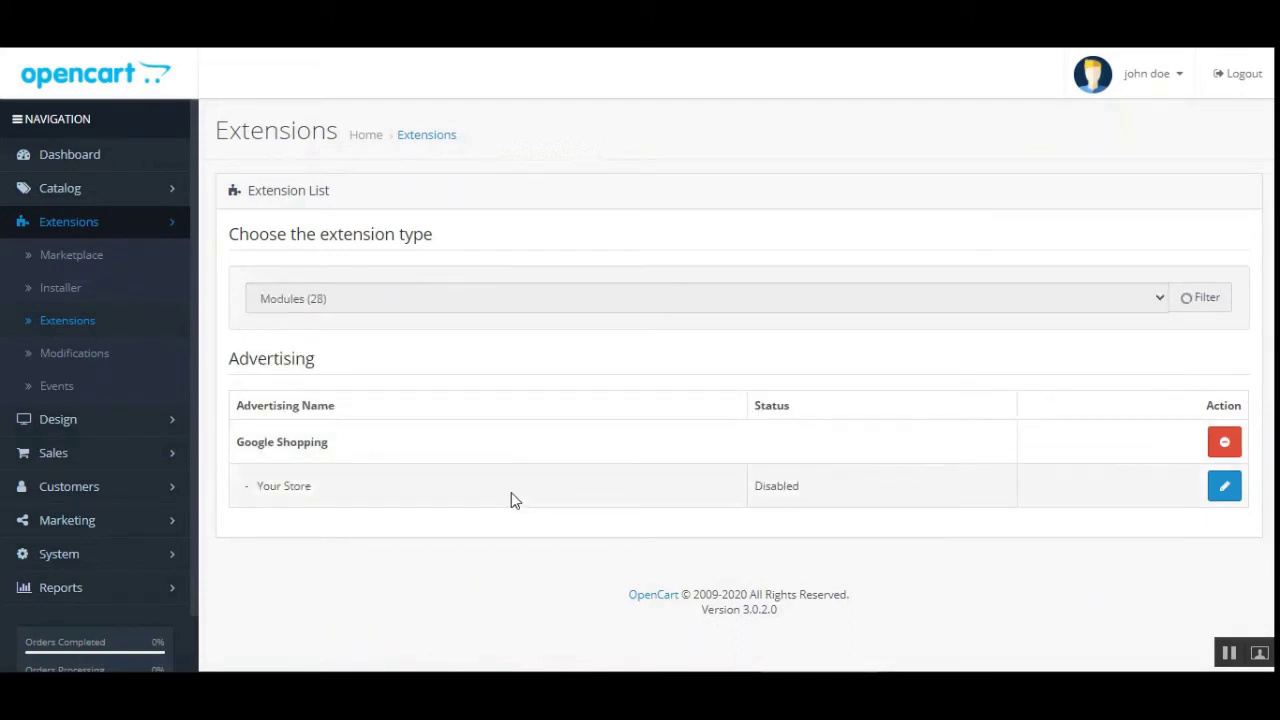
{"action": "scroll", "coordinate": [1210, 520], "scroll_direction": "down", "scroll_amount": 15}
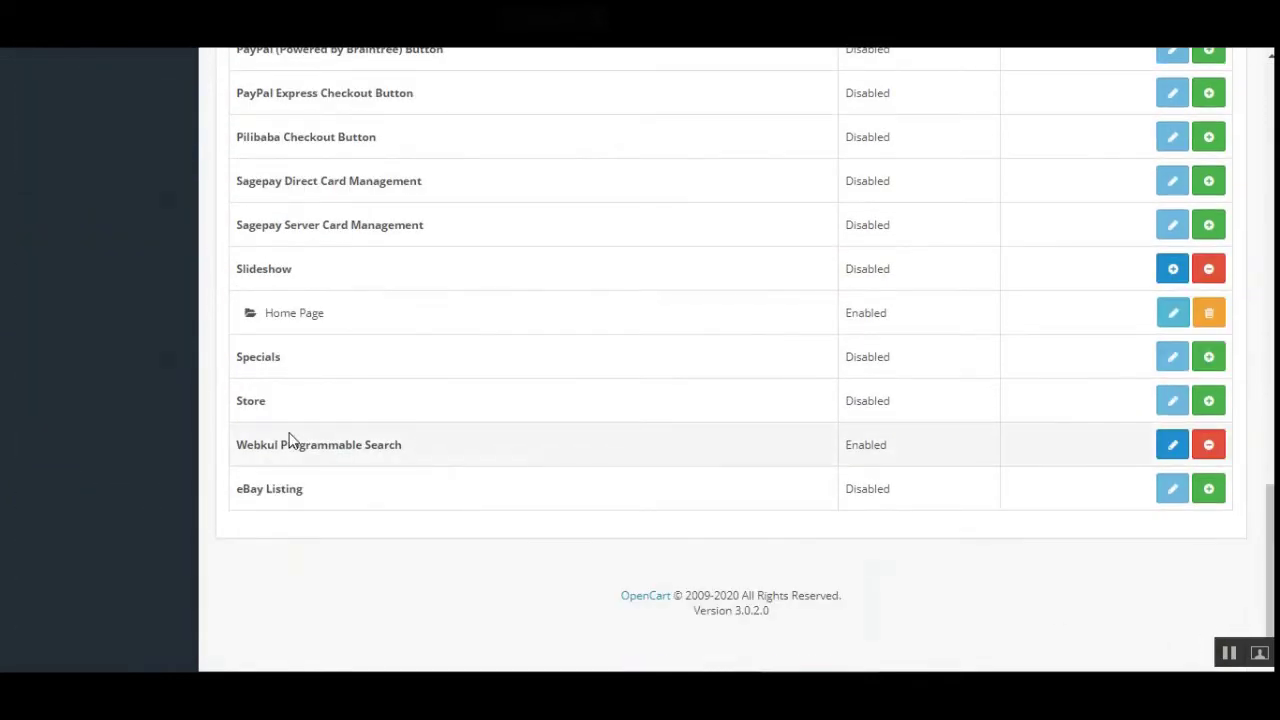
{"action": "left_click_drag", "start_coordinate": [238, 447], "coordinate": [384, 450]}
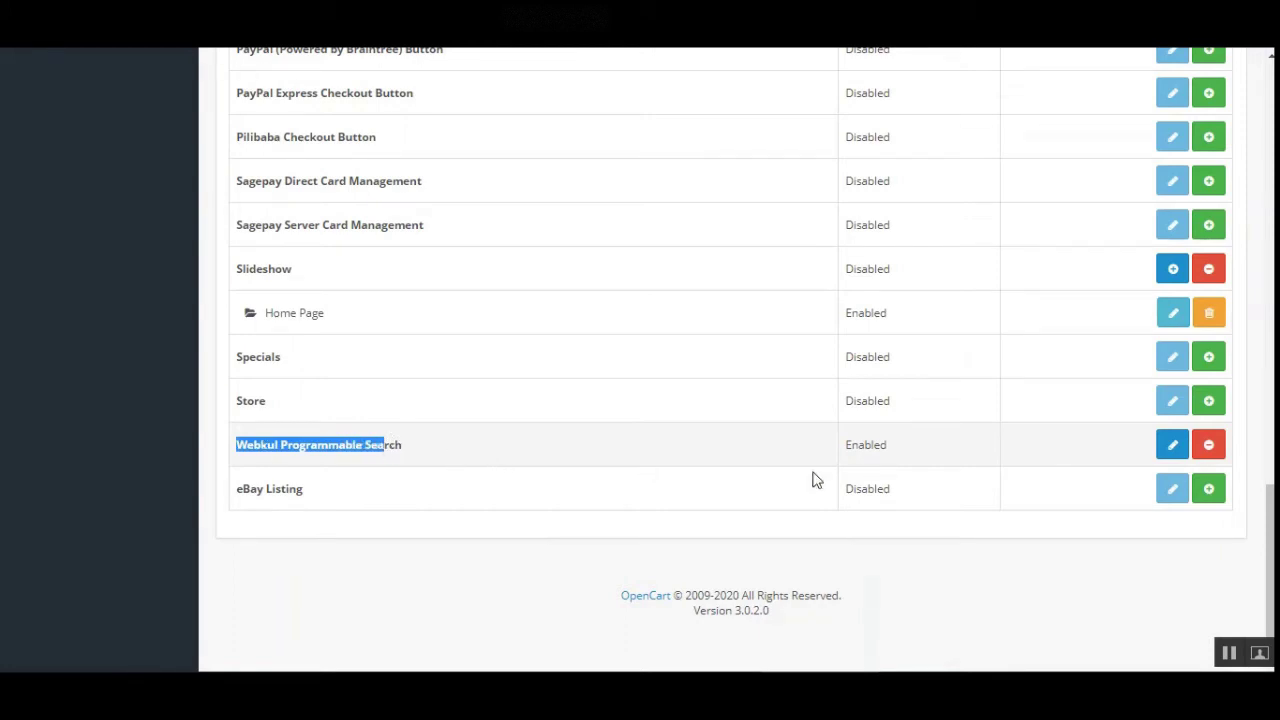
{"action": "left_click", "coordinate": [1178, 453]}
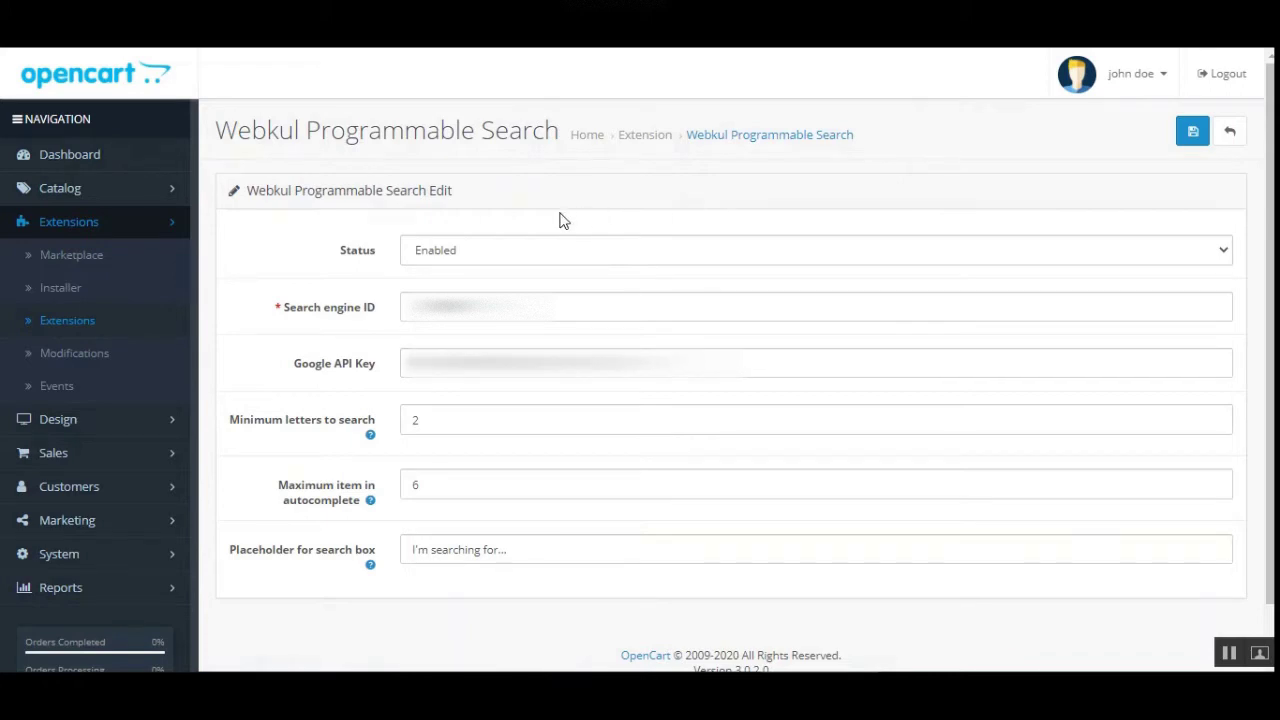
{"action": "left_click", "coordinate": [480, 262]}
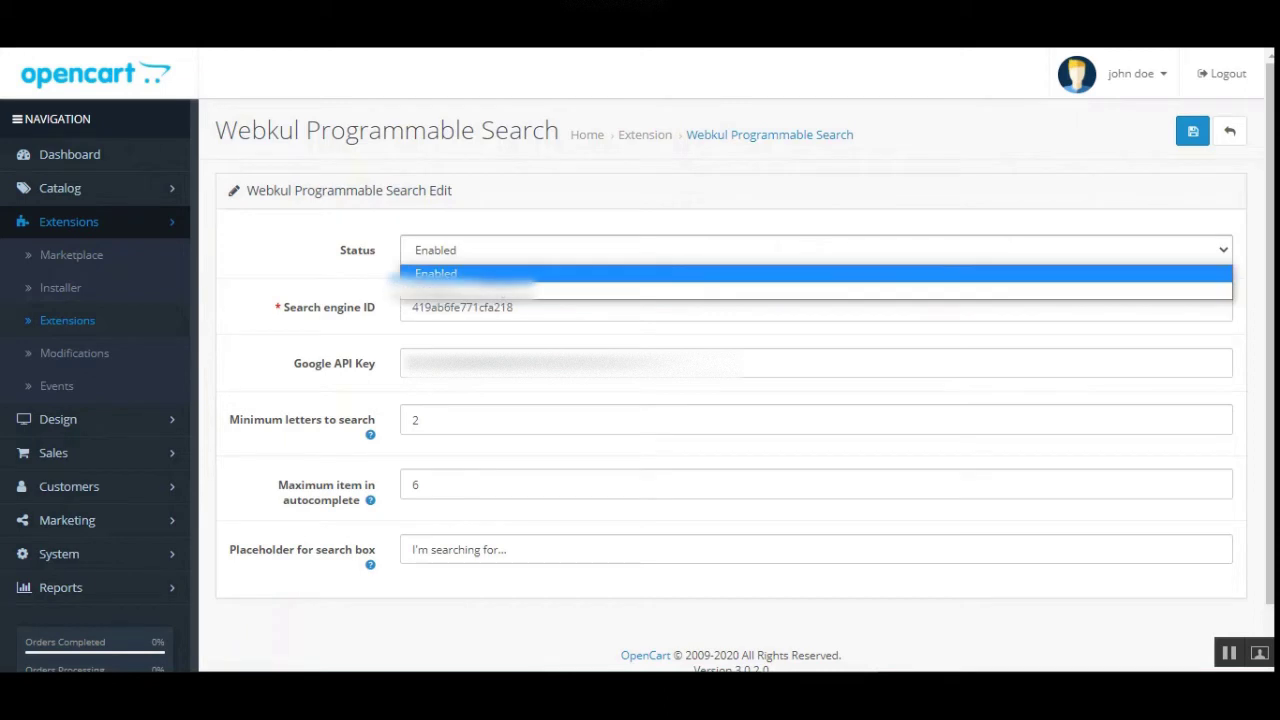
{"action": "left_click", "coordinate": [611, 197]}
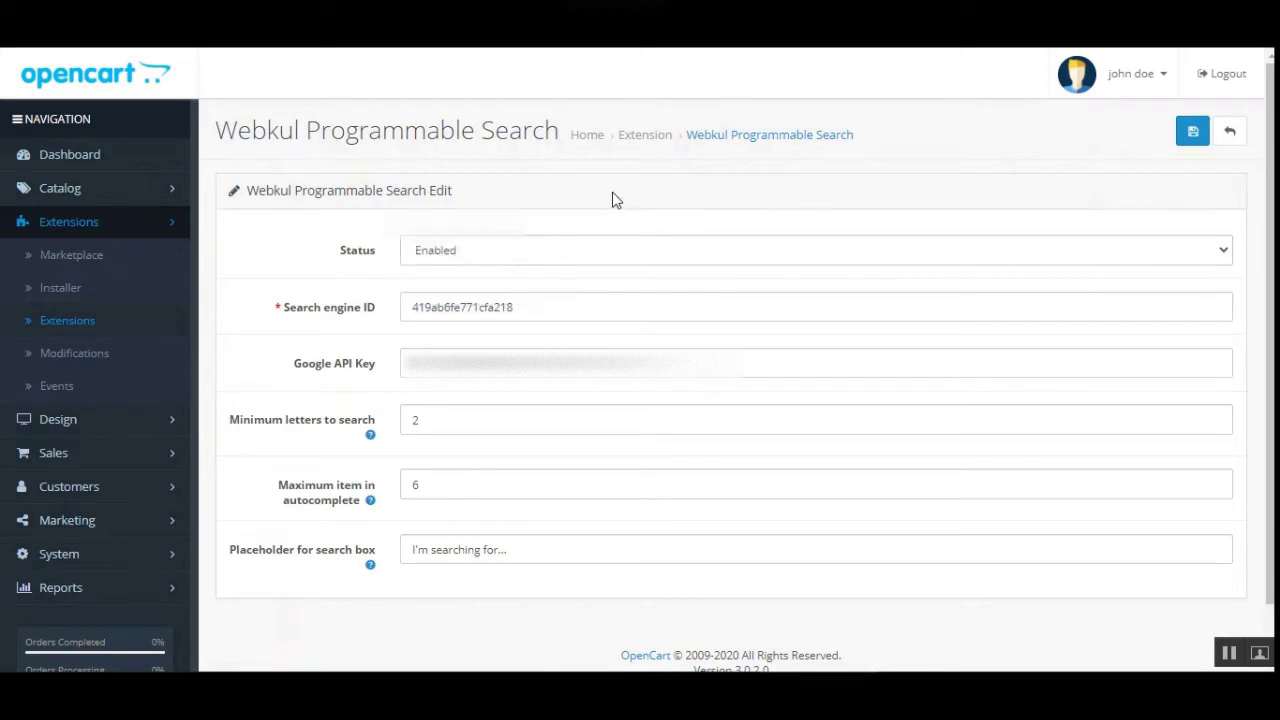
{"action": "left_click", "coordinate": [515, 250]}
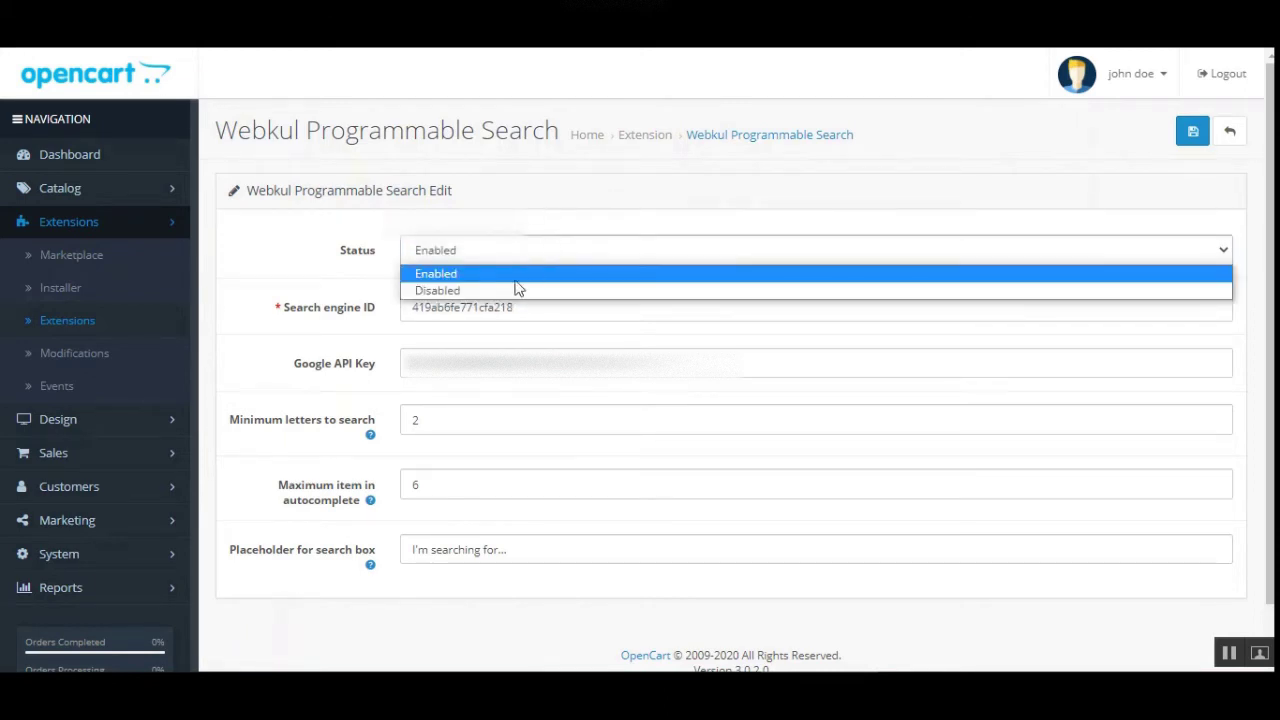
{"action": "left_click", "coordinate": [624, 220]}
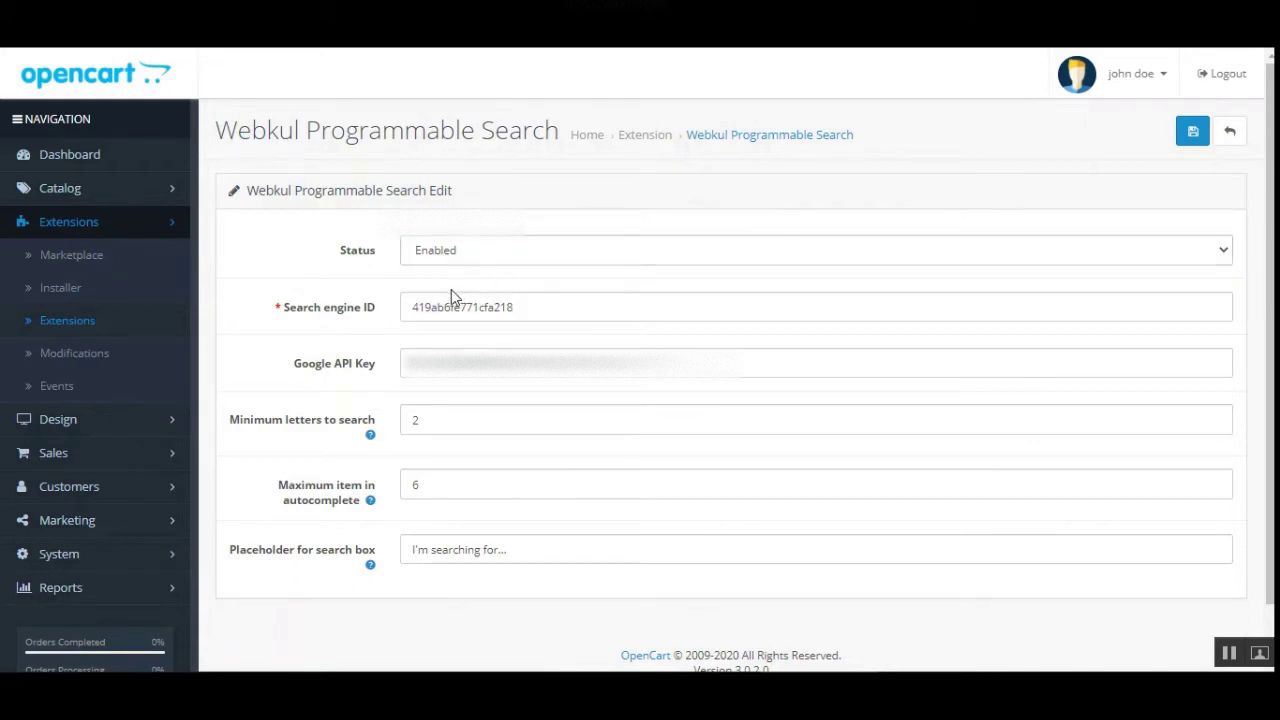
{"action": "left_click_drag", "start_coordinate": [298, 310], "coordinate": [365, 345]}
{"action": "left_click", "coordinate": [364, 346]}
{"action": "left_click_drag", "start_coordinate": [297, 323], "coordinate": [357, 329]}
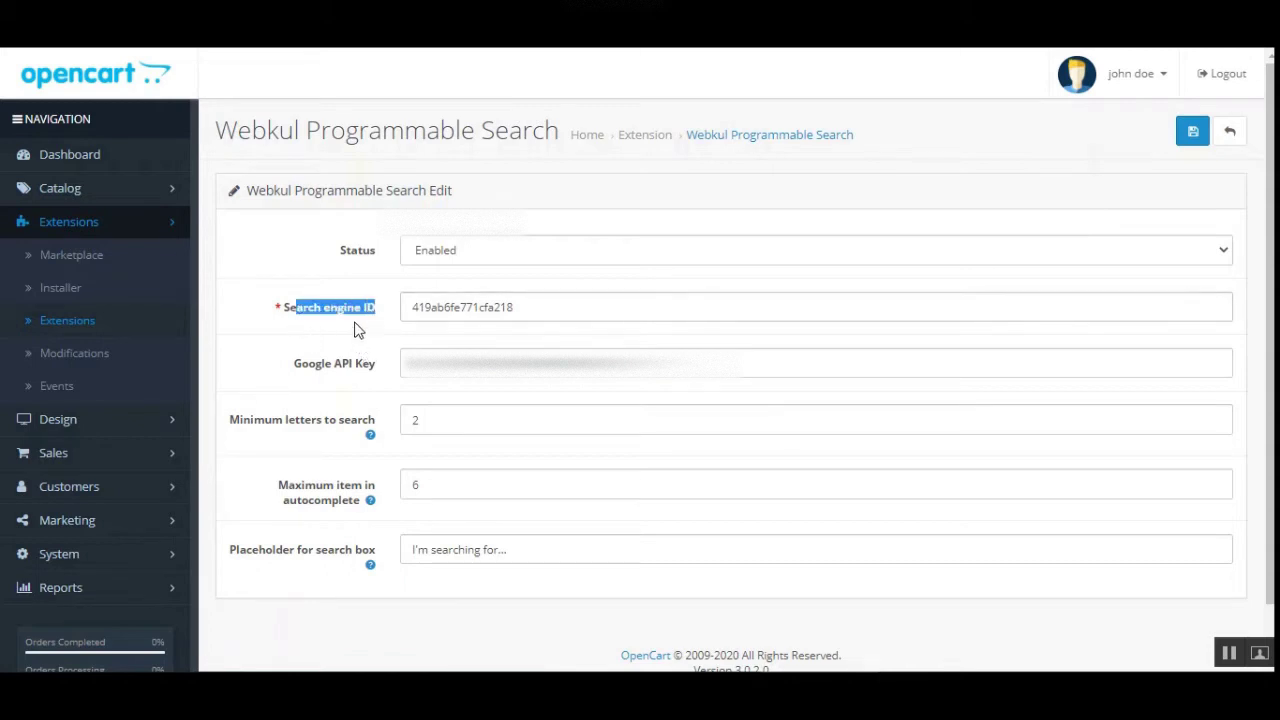
{"action": "left_click", "coordinate": [368, 342]}
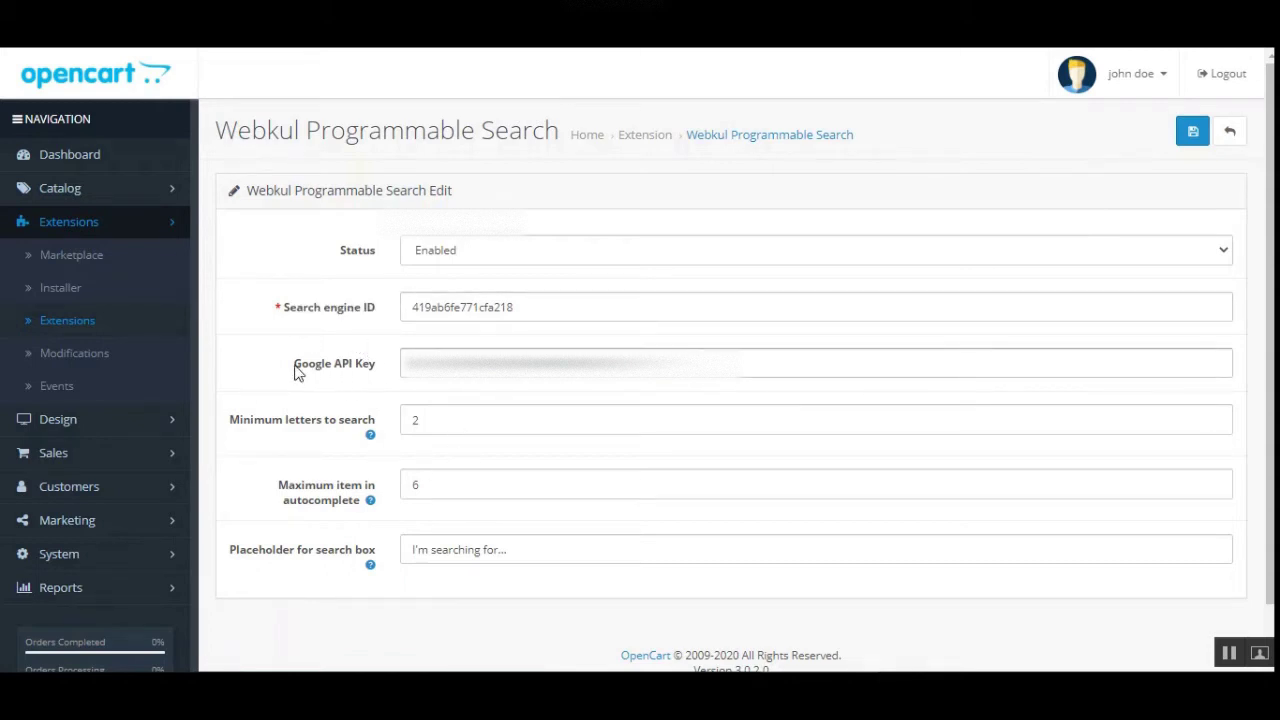
{"action": "left_click_drag", "start_coordinate": [297, 369], "coordinate": [370, 383]}
{"action": "left_click", "coordinate": [374, 382]}
{"action": "left_click_drag", "start_coordinate": [405, 364], "coordinate": [704, 364]}
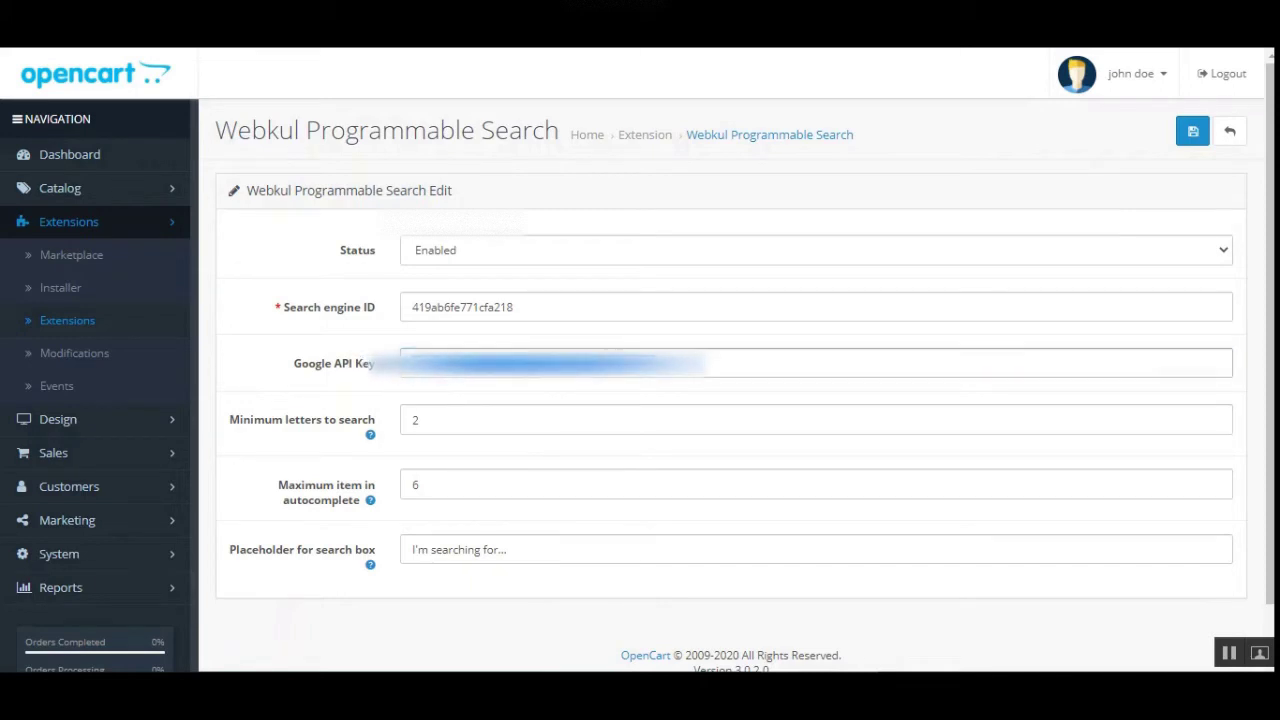
{"action": "left_click", "coordinate": [358, 392]}
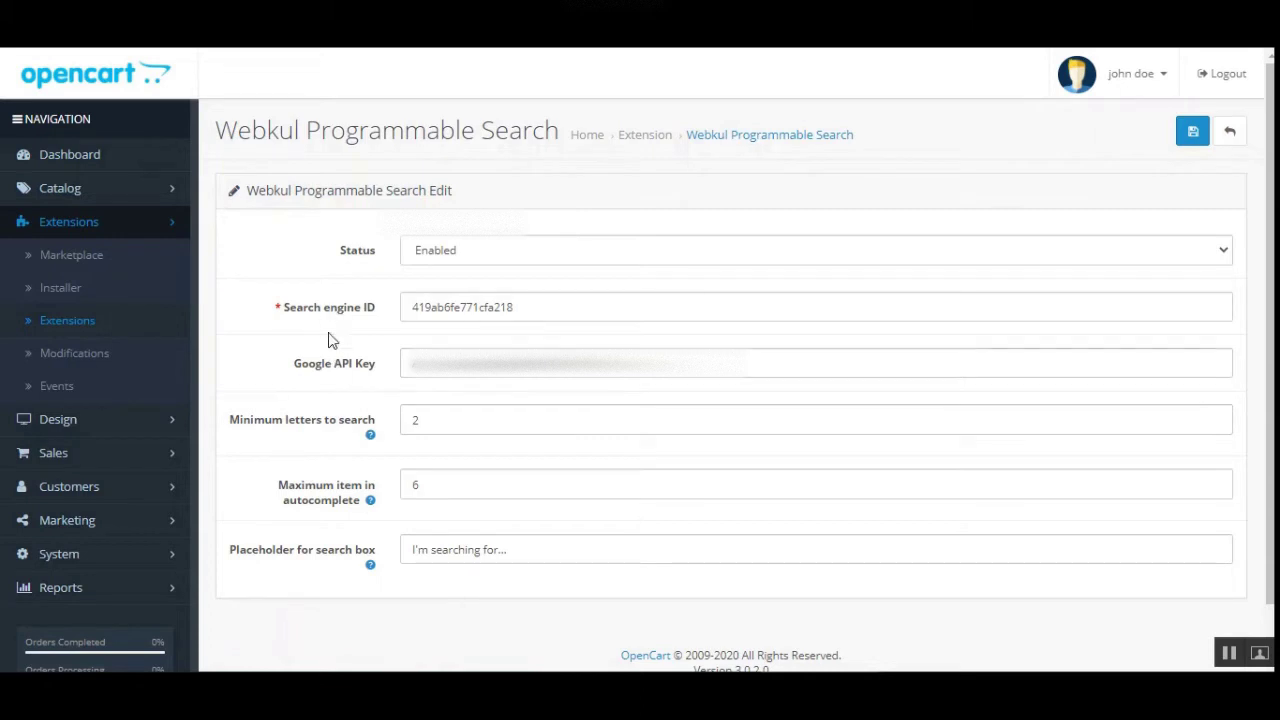
{"action": "left_click_drag", "start_coordinate": [243, 428], "coordinate": [346, 460]}
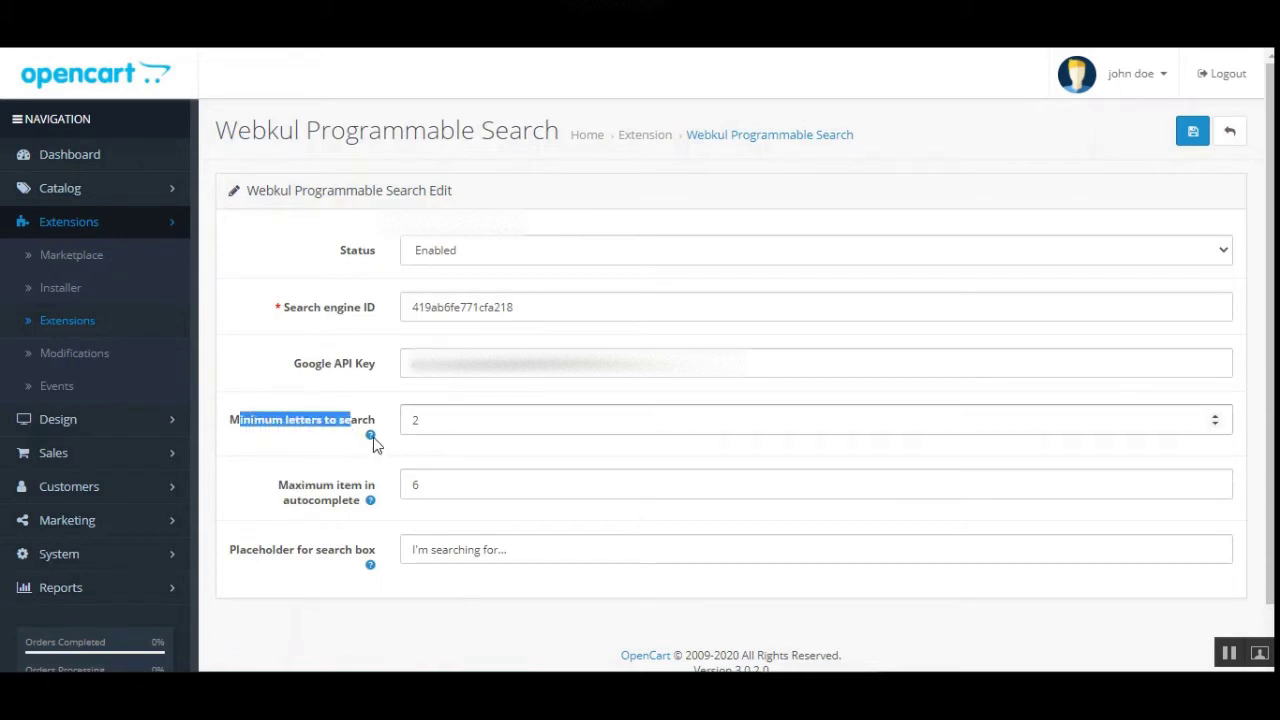
Review the Minimum letters to search and Maximum item in autocomplete settings
{"action": "mouse_move", "coordinate": [371, 443]}
{"action": "left_click", "coordinate": [322, 437]}
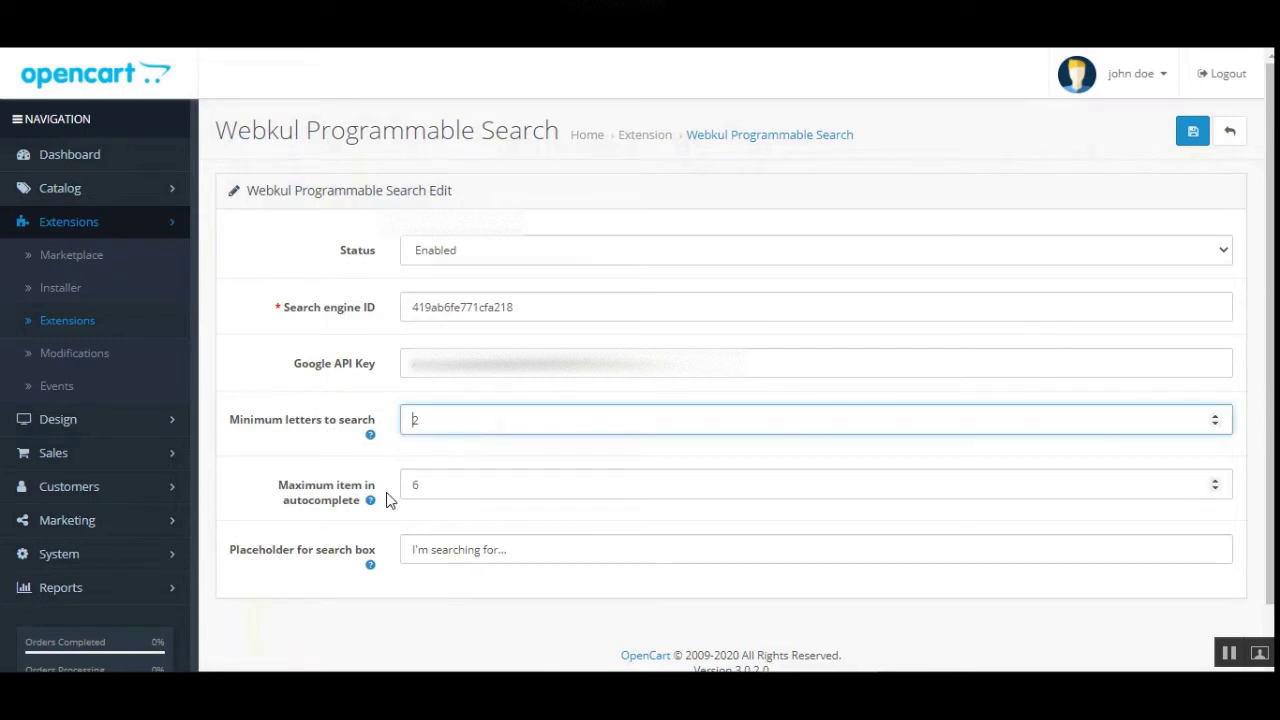
{"action": "left_click_drag", "start_coordinate": [282, 487], "coordinate": [377, 490]}
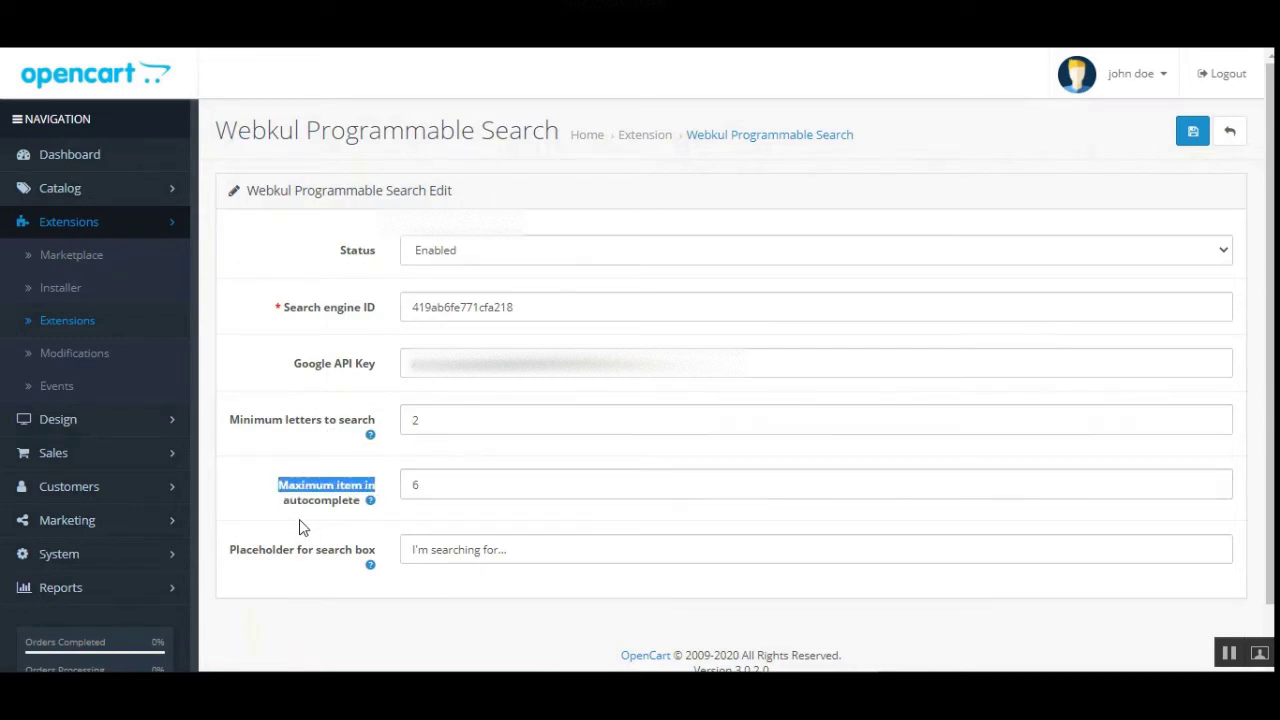
{"action": "left_click_drag", "start_coordinate": [303, 512], "coordinate": [350, 511]}
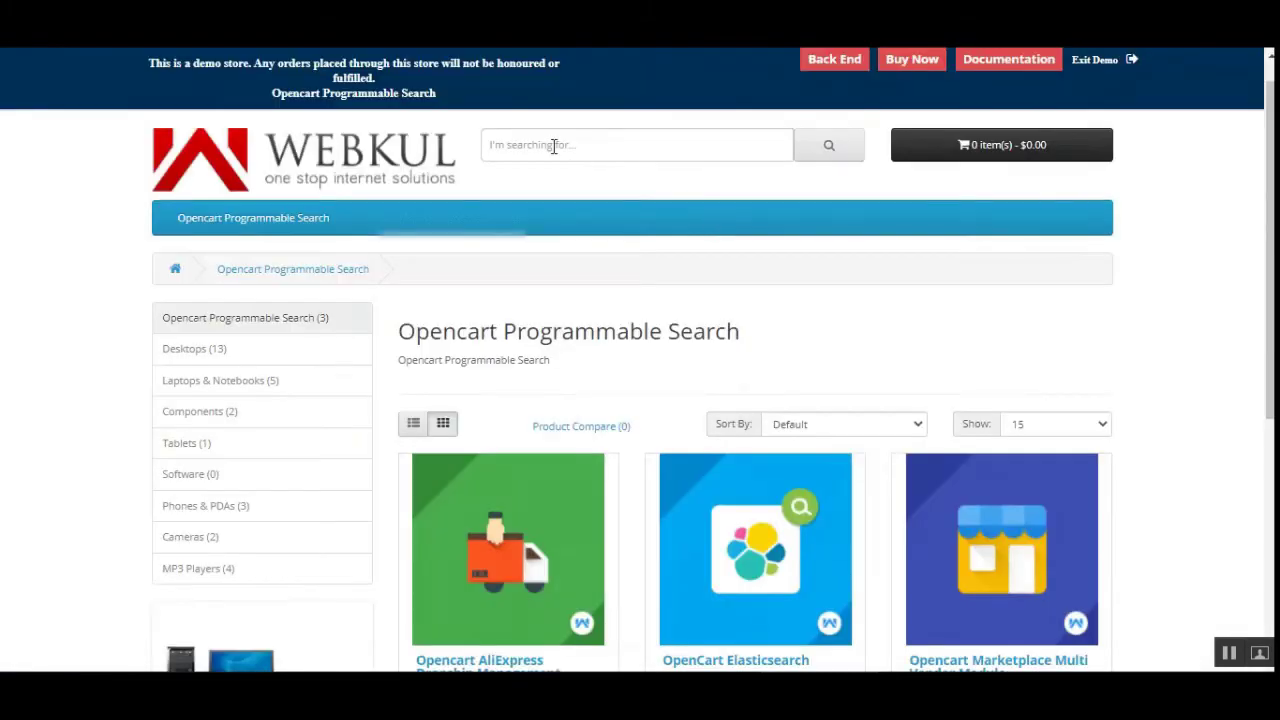
Check the placeholder text in the storefront search box
{"action": "left_click", "coordinate": [552, 143]}
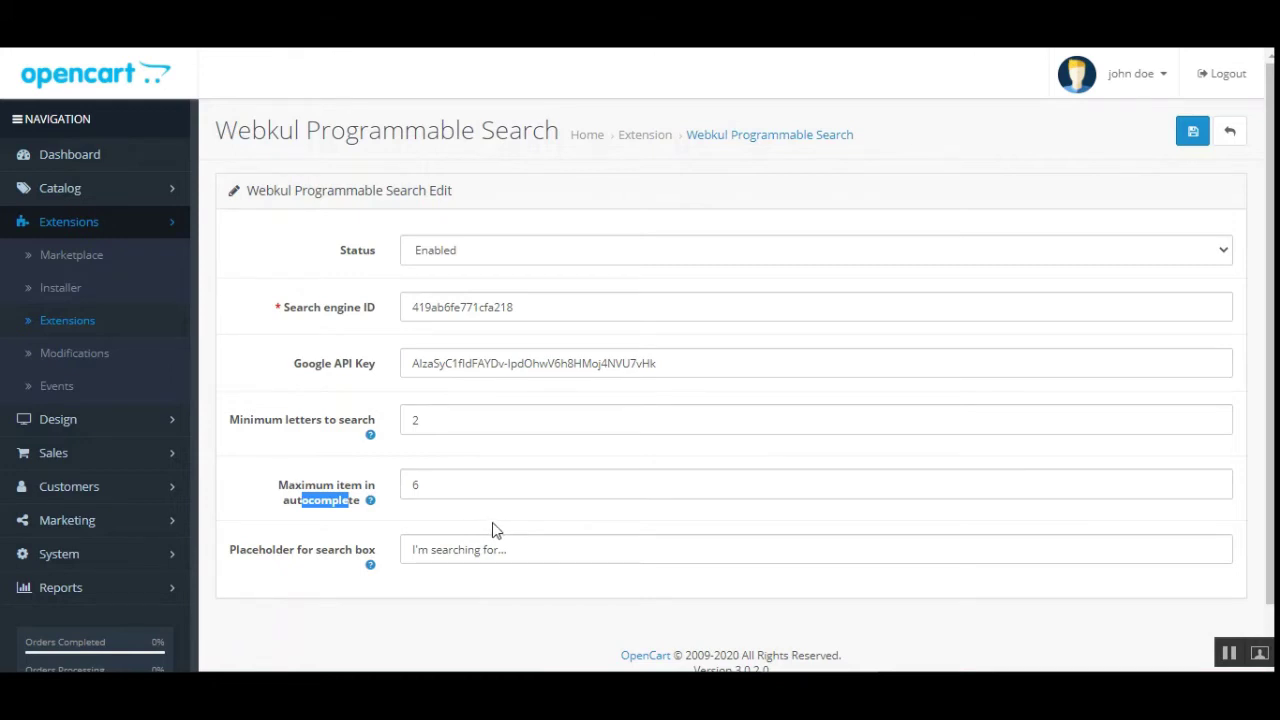
Review the Placeholder for search box setting and its help text
{"action": "left_click_drag", "start_coordinate": [247, 552], "coordinate": [357, 606]}
{"action": "left_click", "coordinate": [389, 596]}
{"action": "mouse_move", "coordinate": [371, 567]}
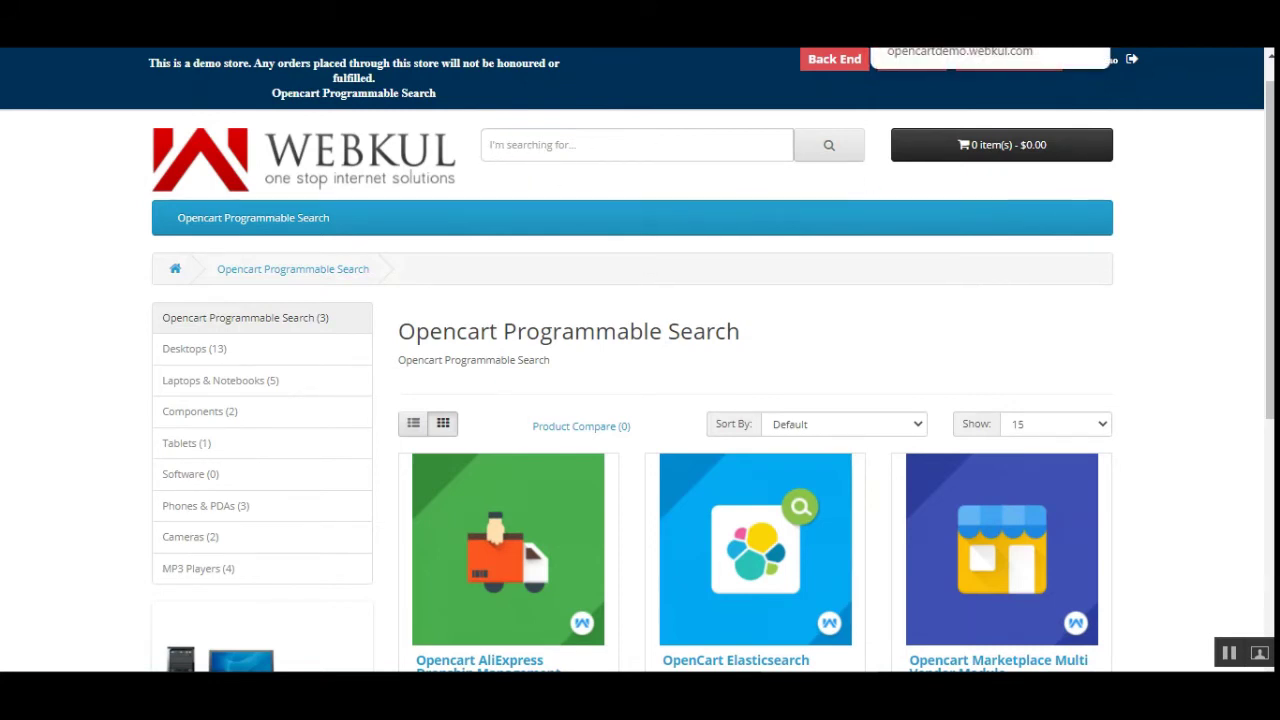
Go back to the Webkul Programmable Search settings in the admin tab
{"action": "left_click", "coordinate": [925, 12]}
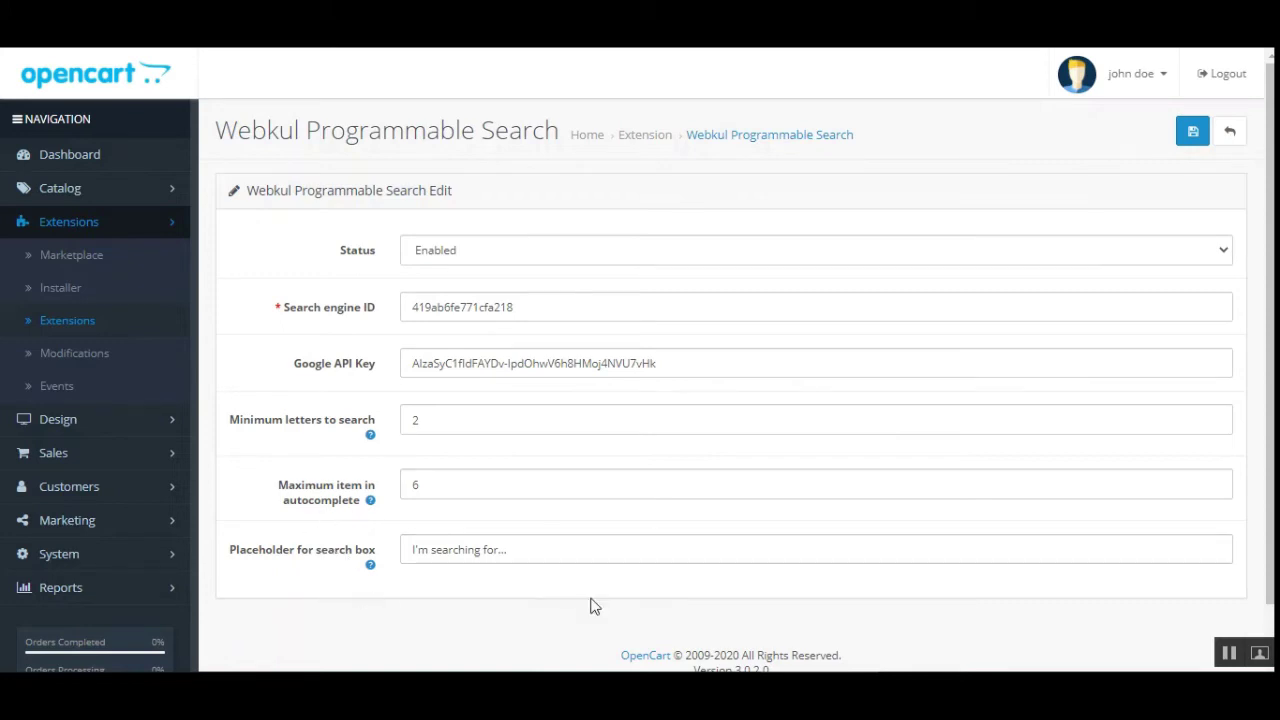
Save the Webkul Programmable Search module settings and go to the guide's Generate Search Engine ID section
{"action": "double_click", "coordinate": [352, 252]}
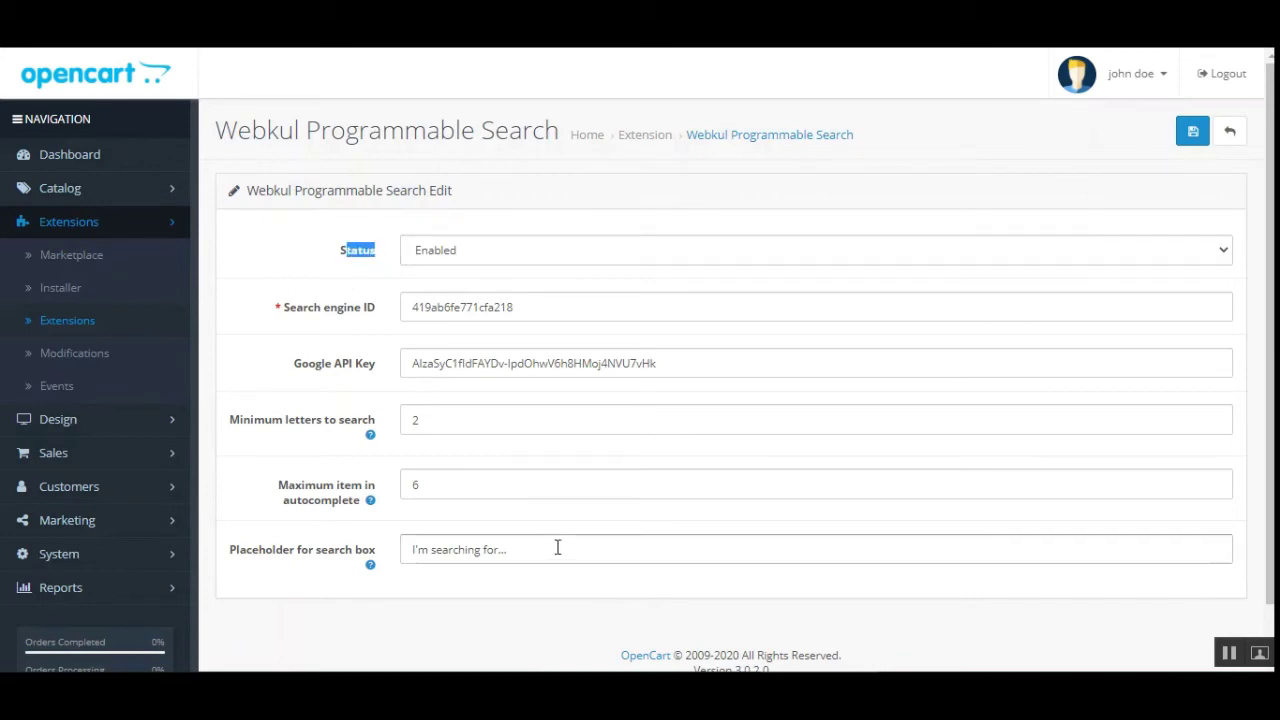
{"action": "left_click", "coordinate": [1194, 134]}
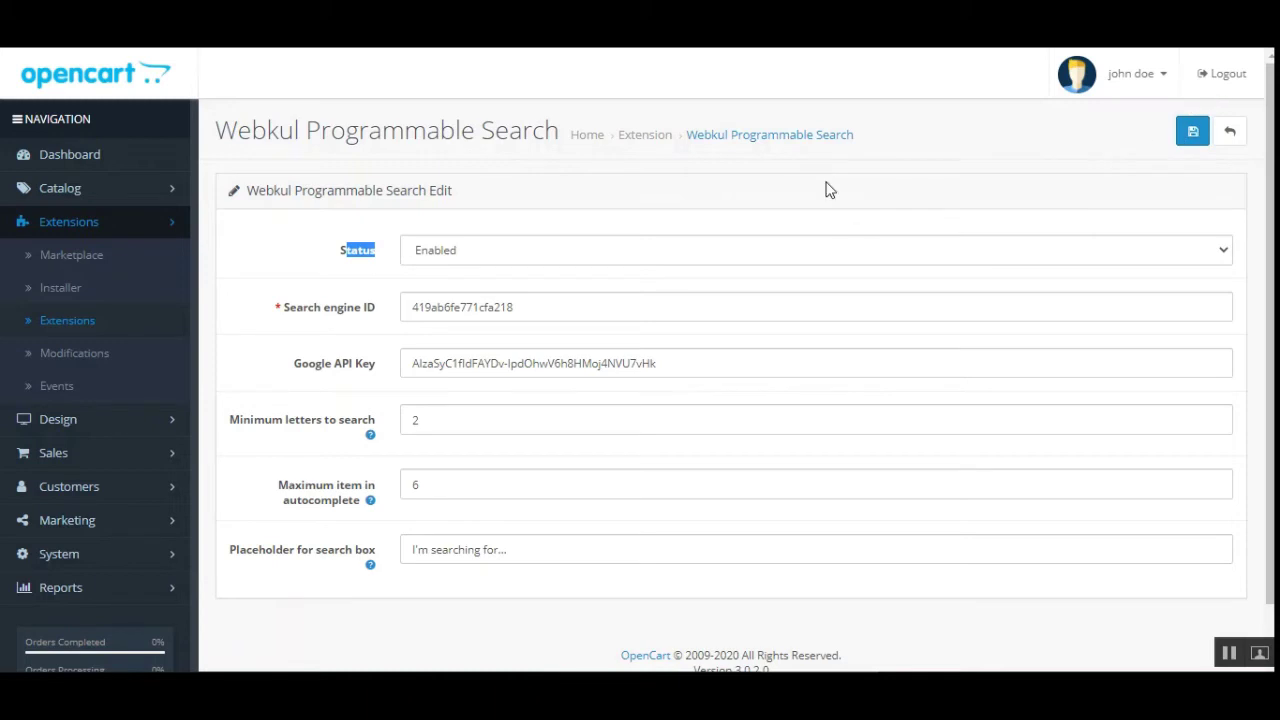
{"action": "left_click", "coordinate": [1231, 656]}
{"action": "left_click", "coordinate": [318, 322]}
{"action": "left_click", "coordinate": [348, 313]}
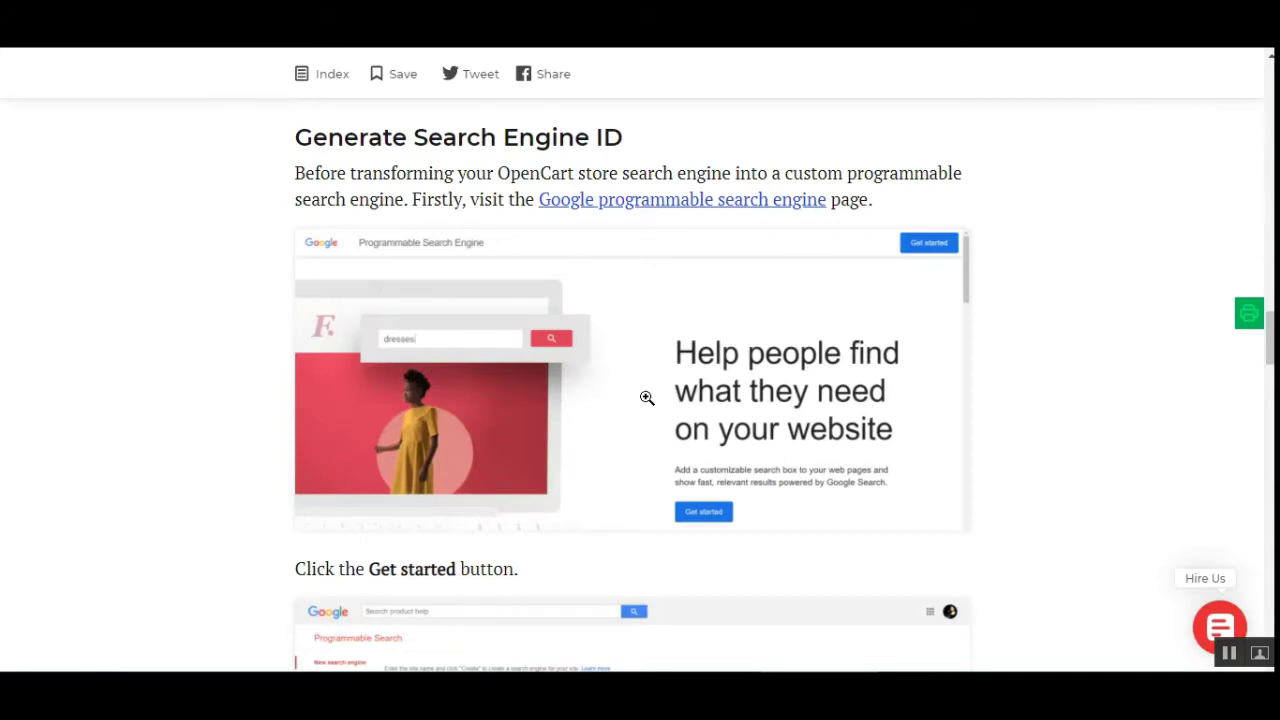
Follow the Generate Search Engine ID section's link to Google's programmable search engine page
{"action": "left_click_drag", "start_coordinate": [305, 137], "coordinate": [596, 137]}
{"action": "left_click", "coordinate": [610, 137]}
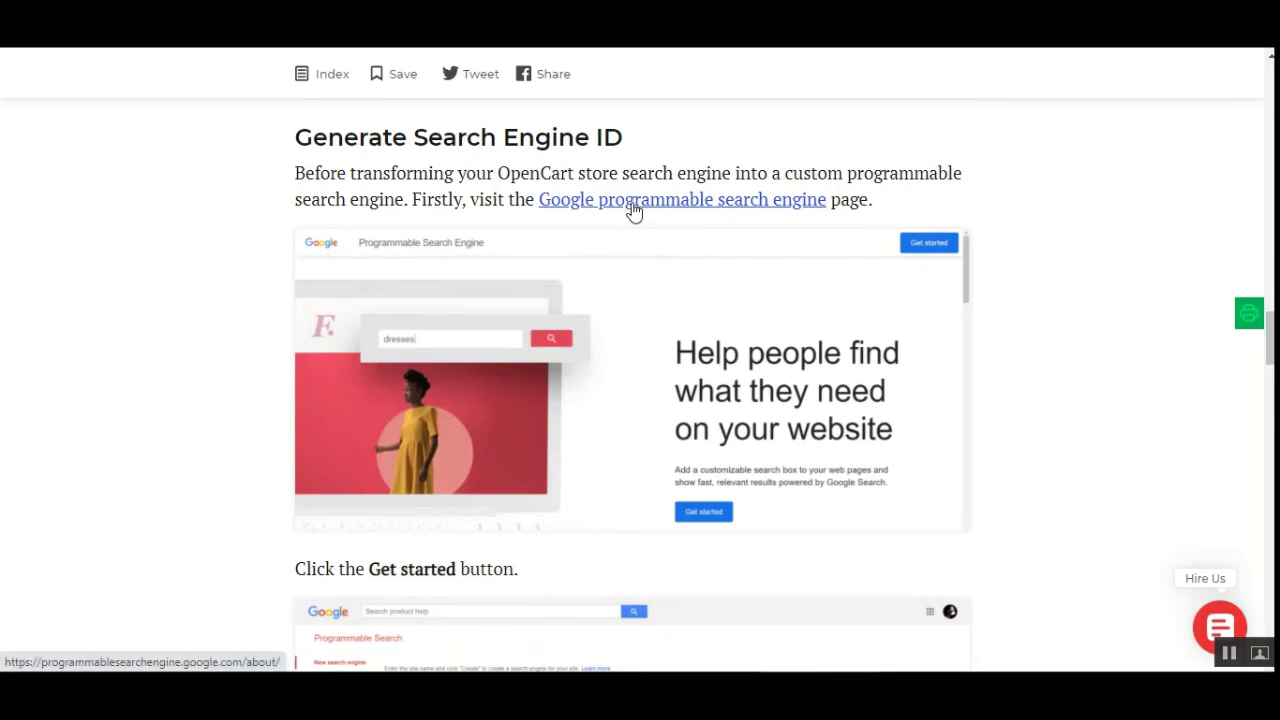
{"action": "right_click", "coordinate": [786, 205]}
{"action": "left_click", "coordinate": [851, 216]}
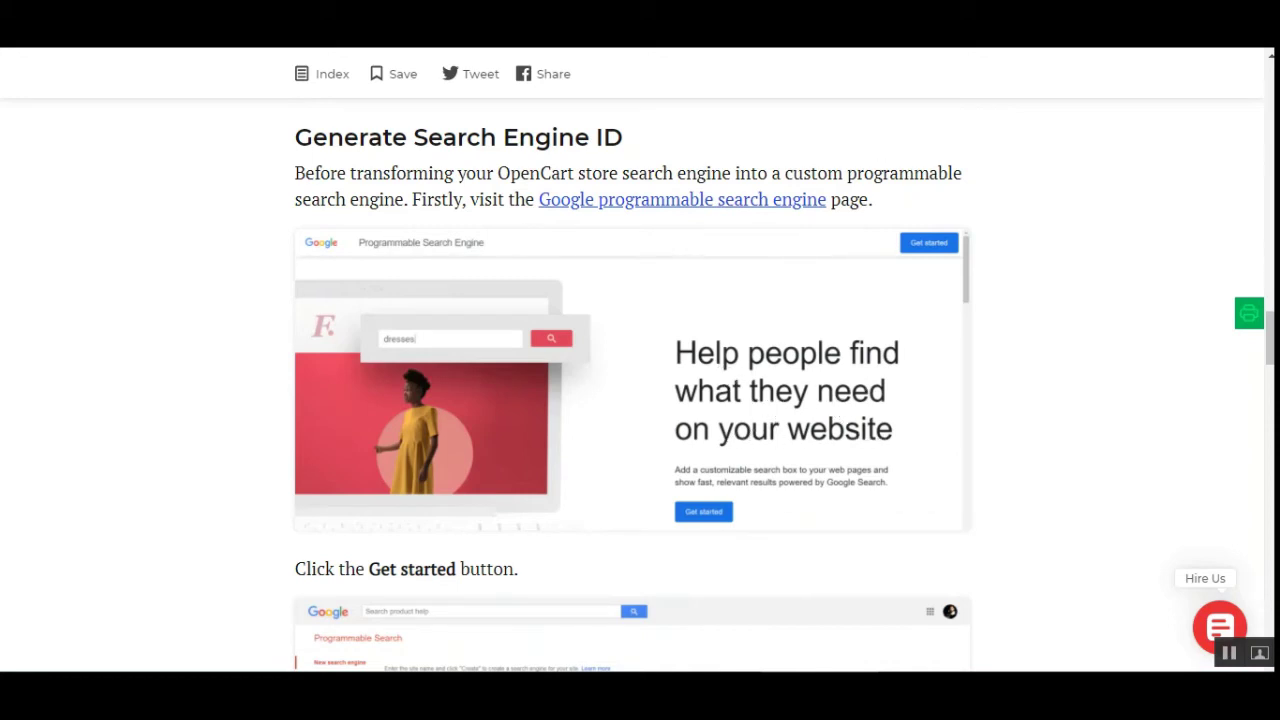
{"action": "left_click", "coordinate": [700, 199]}
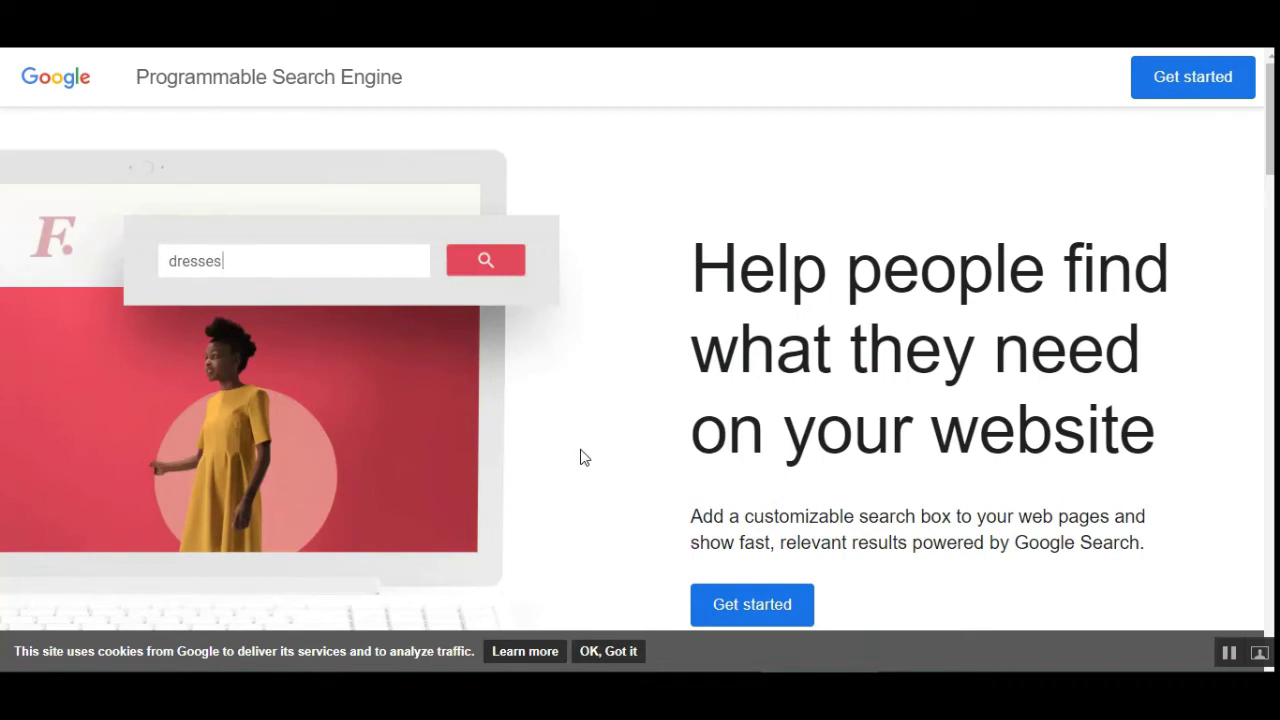
Use Get started on Google's landing page to reach the empty new-engine form with sites and name fields
{"action": "left_click", "coordinate": [765, 612]}
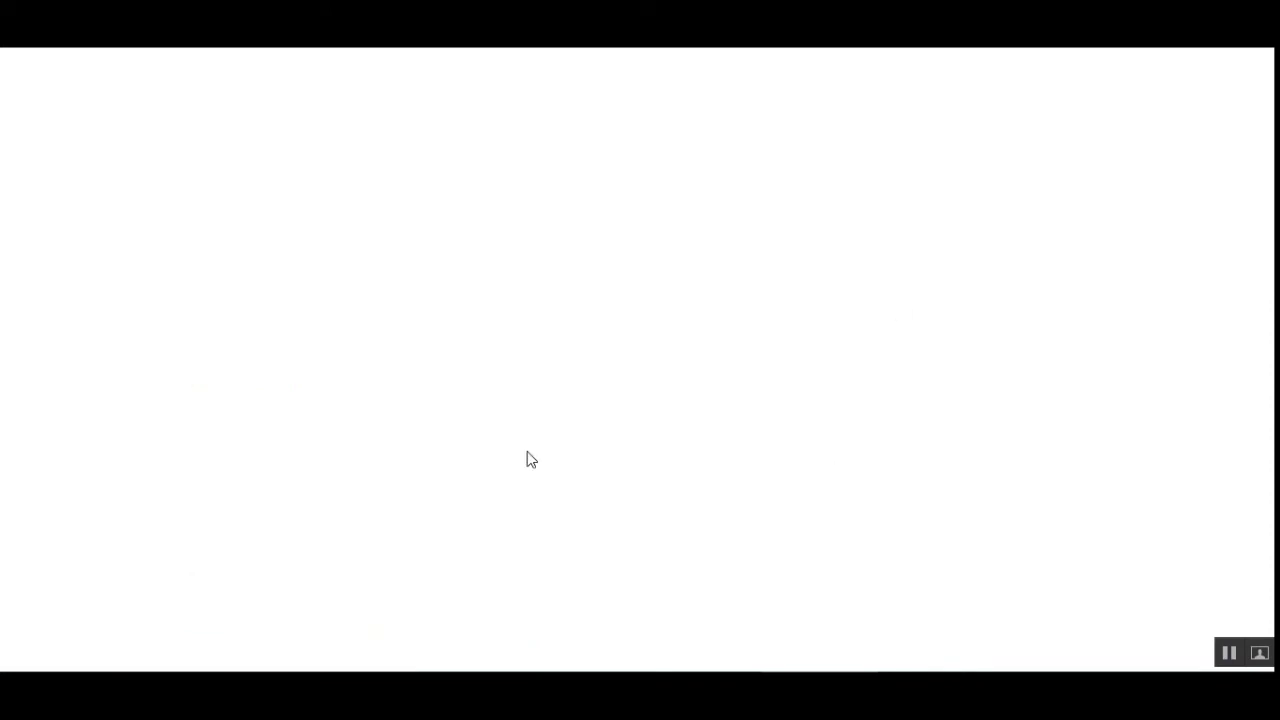
Scroll the Webkul guide and enlarge its new-search-engine screenshot for reference
{"action": "scroll", "coordinate": [548, 468], "scroll_direction": "down", "scroll_amount": 4}
{"action": "scroll", "coordinate": [548, 468], "scroll_direction": "down", "scroll_amount": 1}
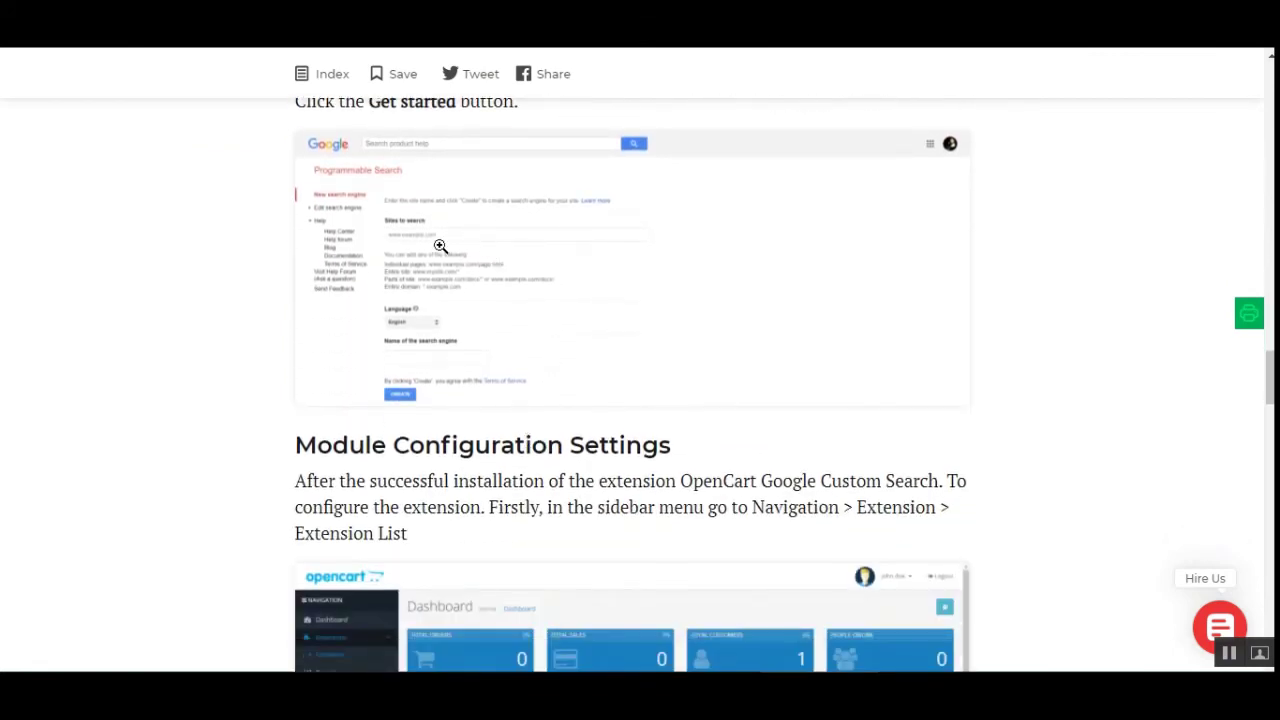
{"action": "scroll", "coordinate": [486, 366], "scroll_direction": "up", "scroll_amount": 3}
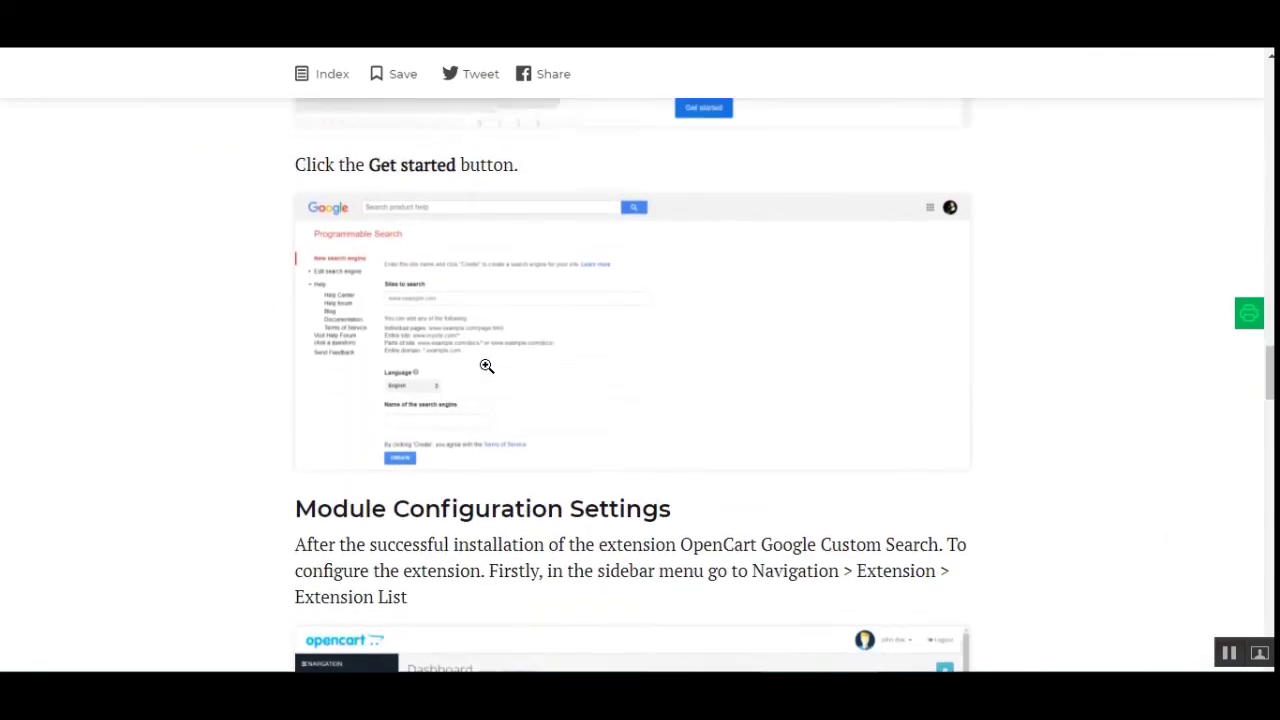
{"action": "scroll", "coordinate": [480, 423], "scroll_direction": "down", "scroll_amount": 1}
{"action": "right_click", "coordinate": [476, 437]}
{"action": "key", "text": "Escape"}
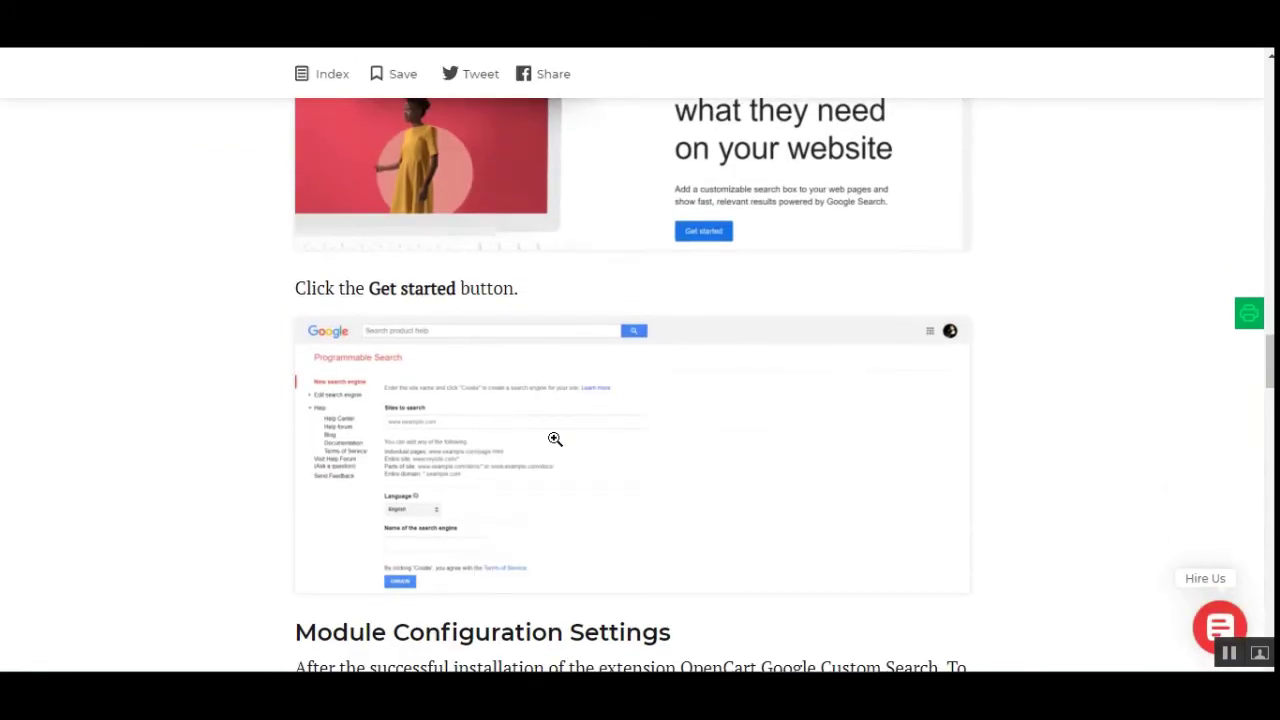
{"action": "left_click", "coordinate": [614, 340]}
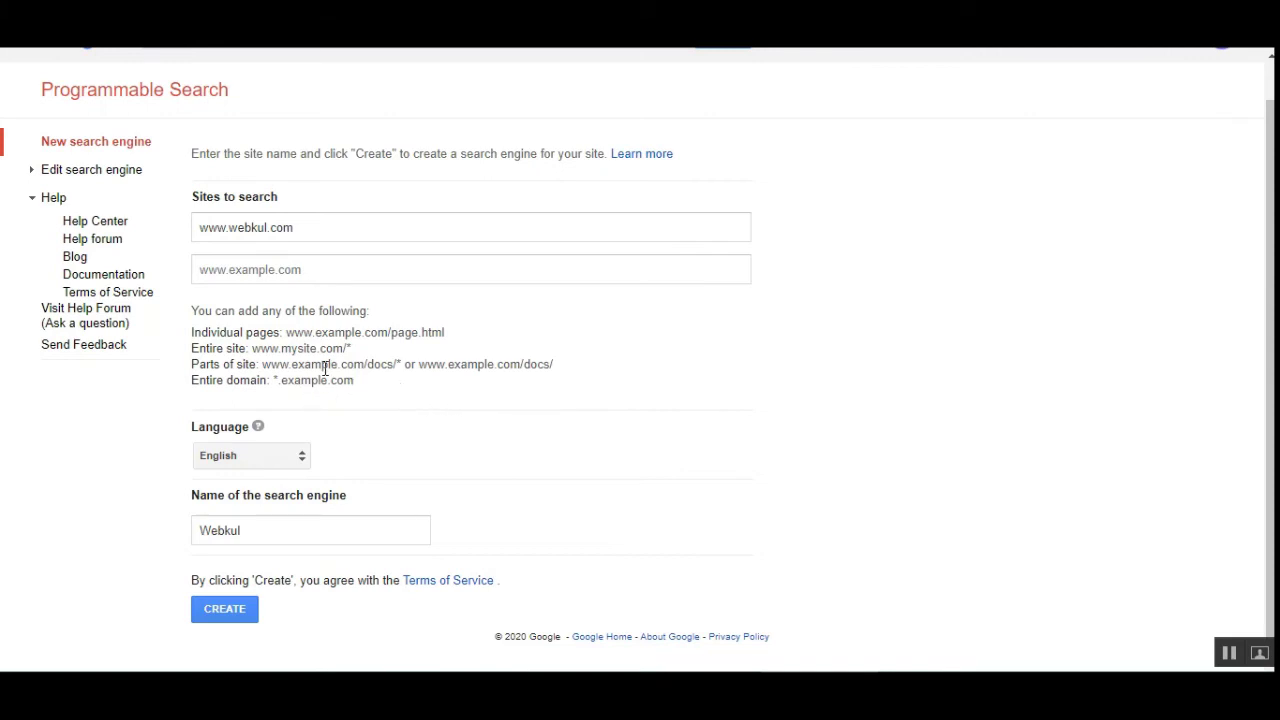
{"action": "left_click_drag", "start_coordinate": [311, 368], "coordinate": [544, 367]}
{"action": "left_click", "coordinate": [425, 380]}
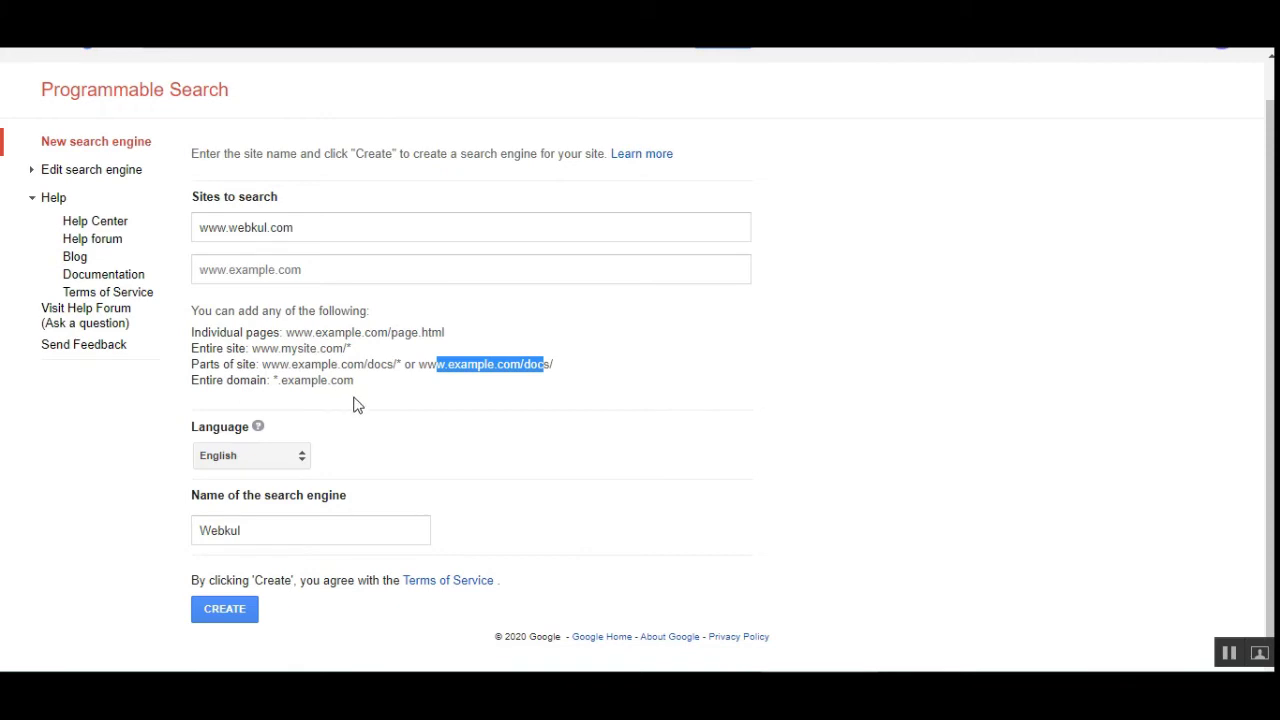
{"action": "left_click", "coordinate": [290, 381]}
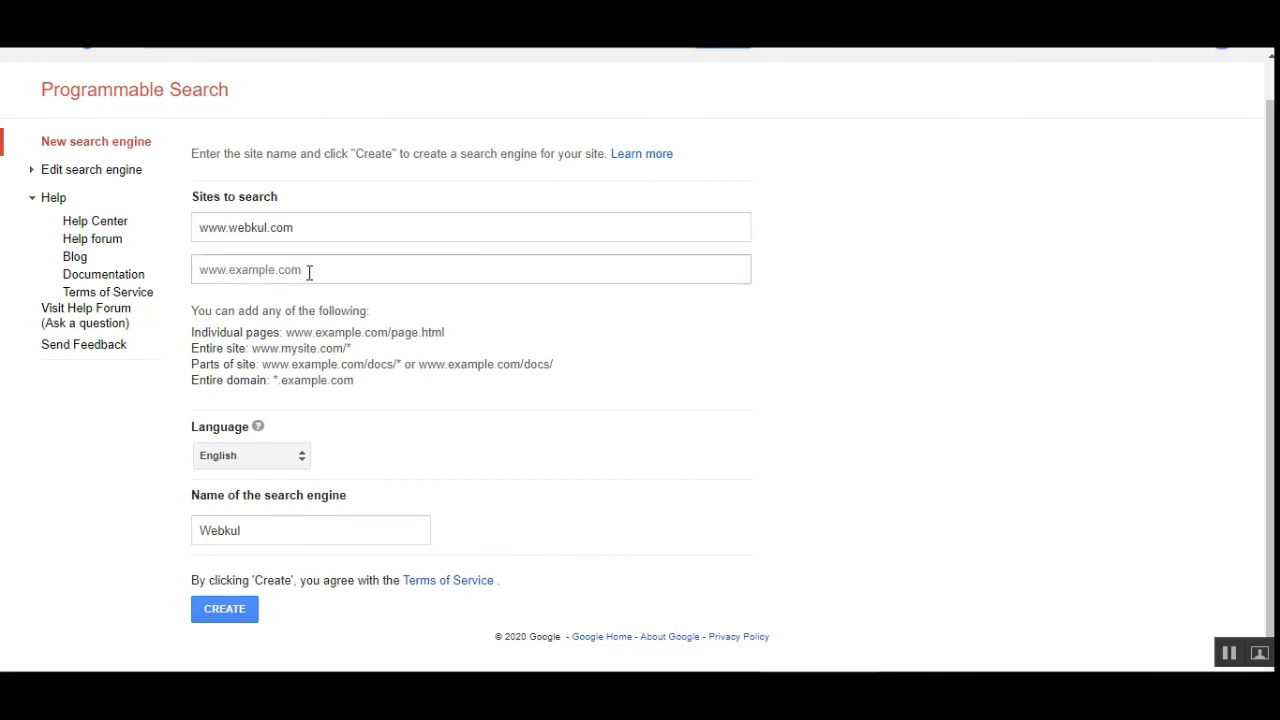
{"action": "left_click", "coordinate": [300, 271]}
{"action": "type", "text": "ww"}
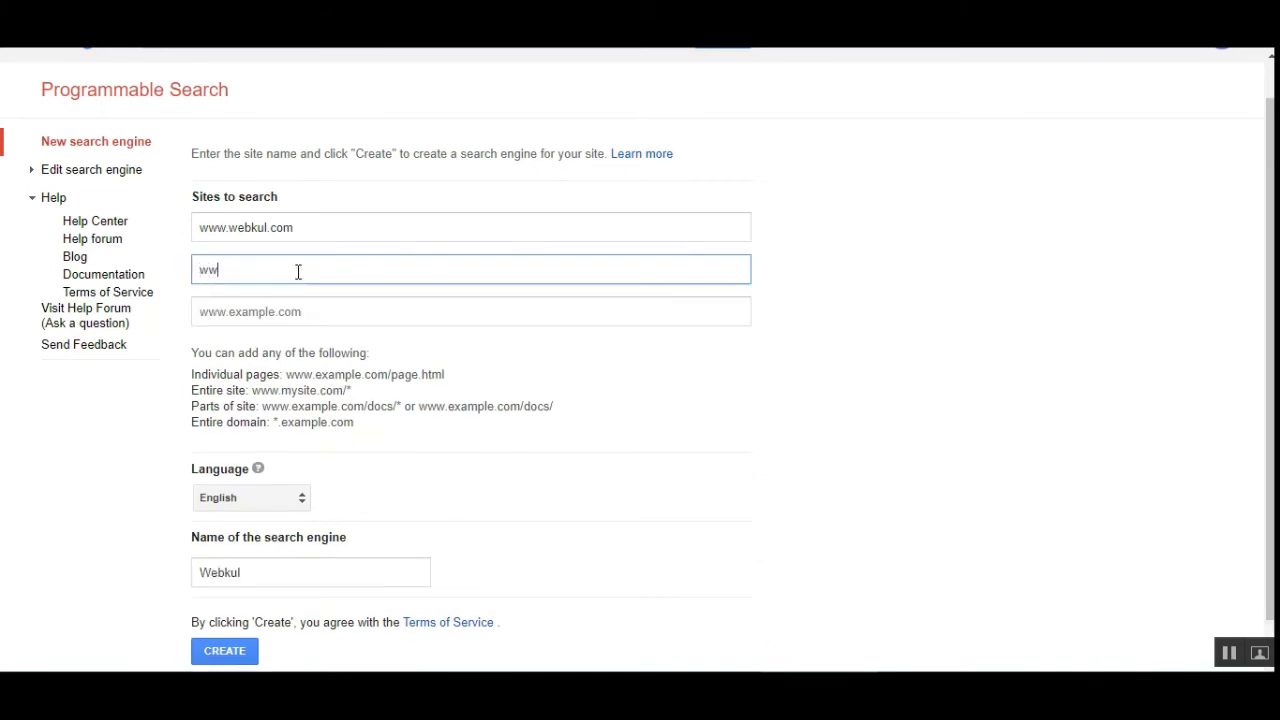
{"action": "key", "text": "BackSpace"}
{"action": "key", "text": "BackSpace"}
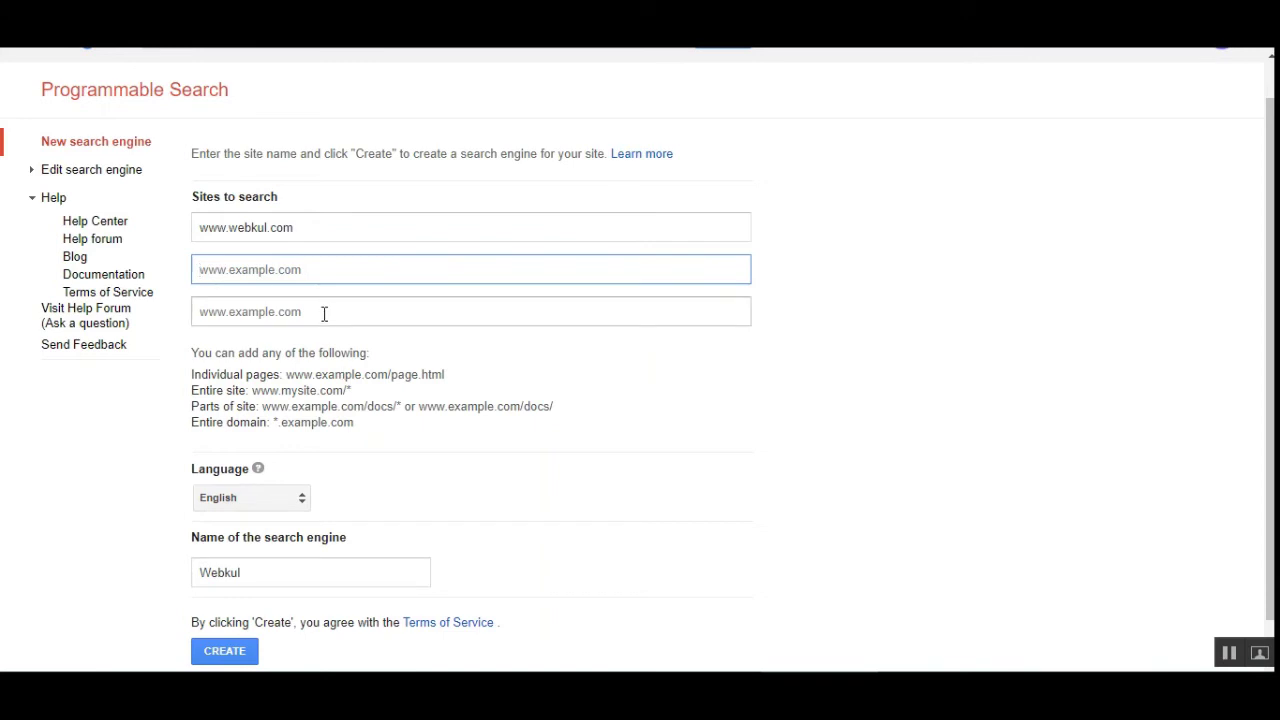
{"action": "left_click", "coordinate": [323, 313]}
{"action": "left_click", "coordinate": [741, 442]}
{"action": "scroll", "coordinate": [420, 400], "scroll_direction": "up", "scroll_amount": 1}
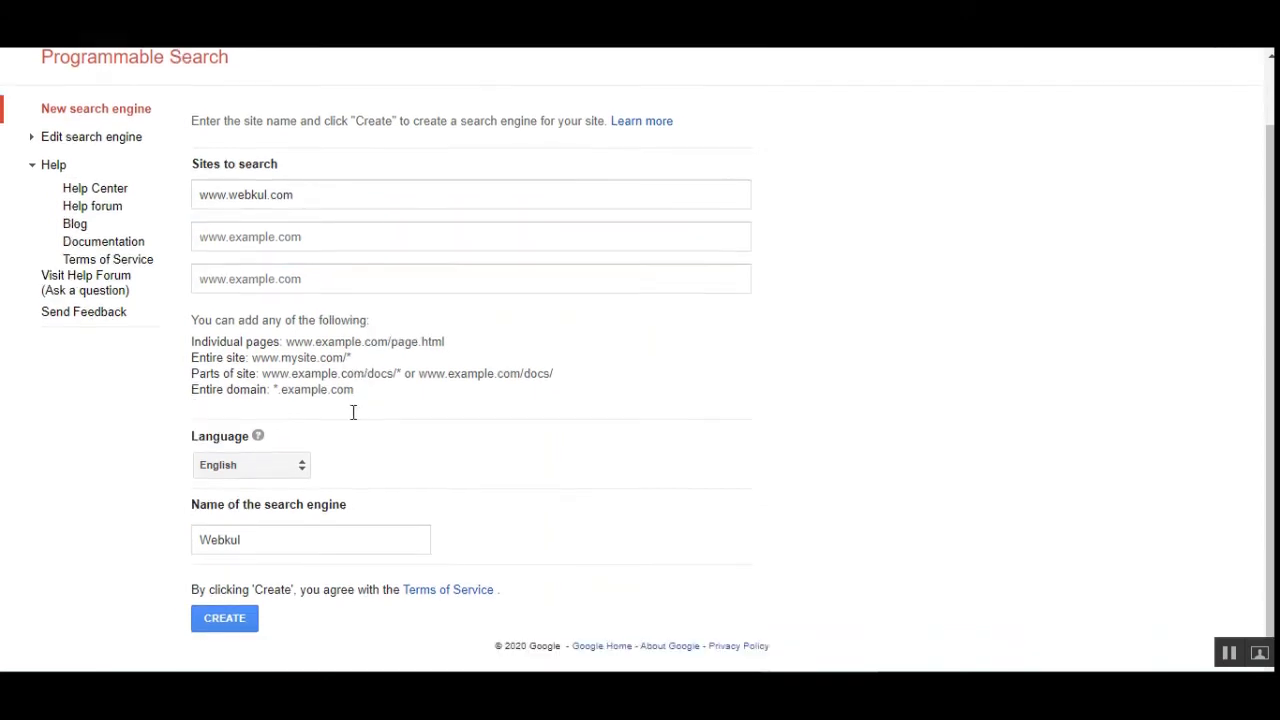
{"action": "scroll", "coordinate": [310, 572], "scroll_direction": "down", "scroll_amount": 1}
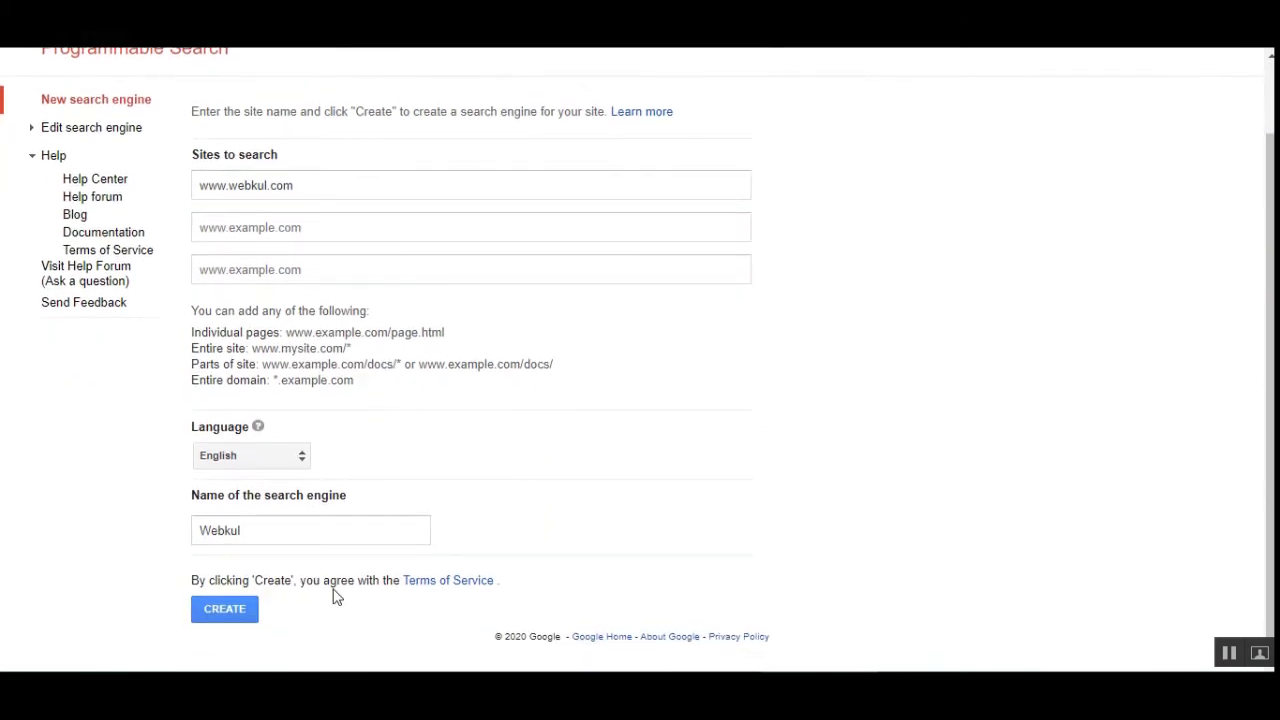
{"action": "left_click", "coordinate": [226, 612]}
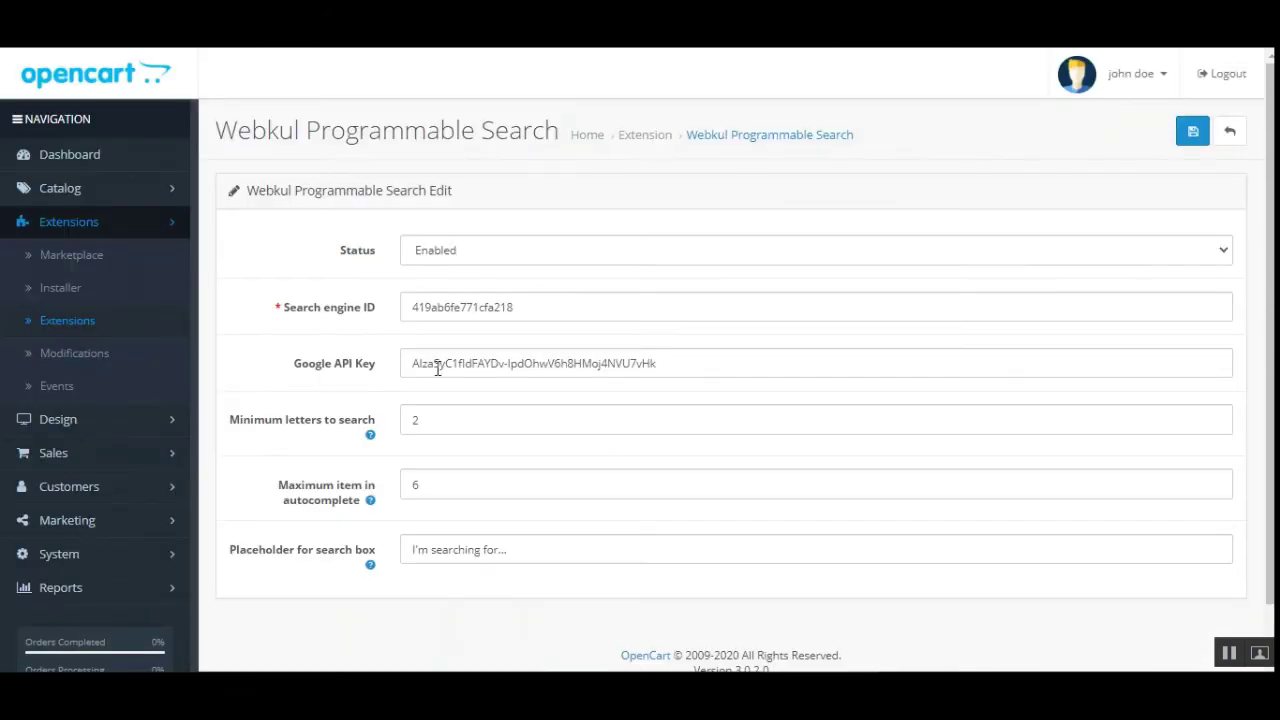
Expand Edit search engine and open the Webkul engine's Setup page
{"action": "left_click_drag", "start_coordinate": [325, 307], "coordinate": [361, 308]}
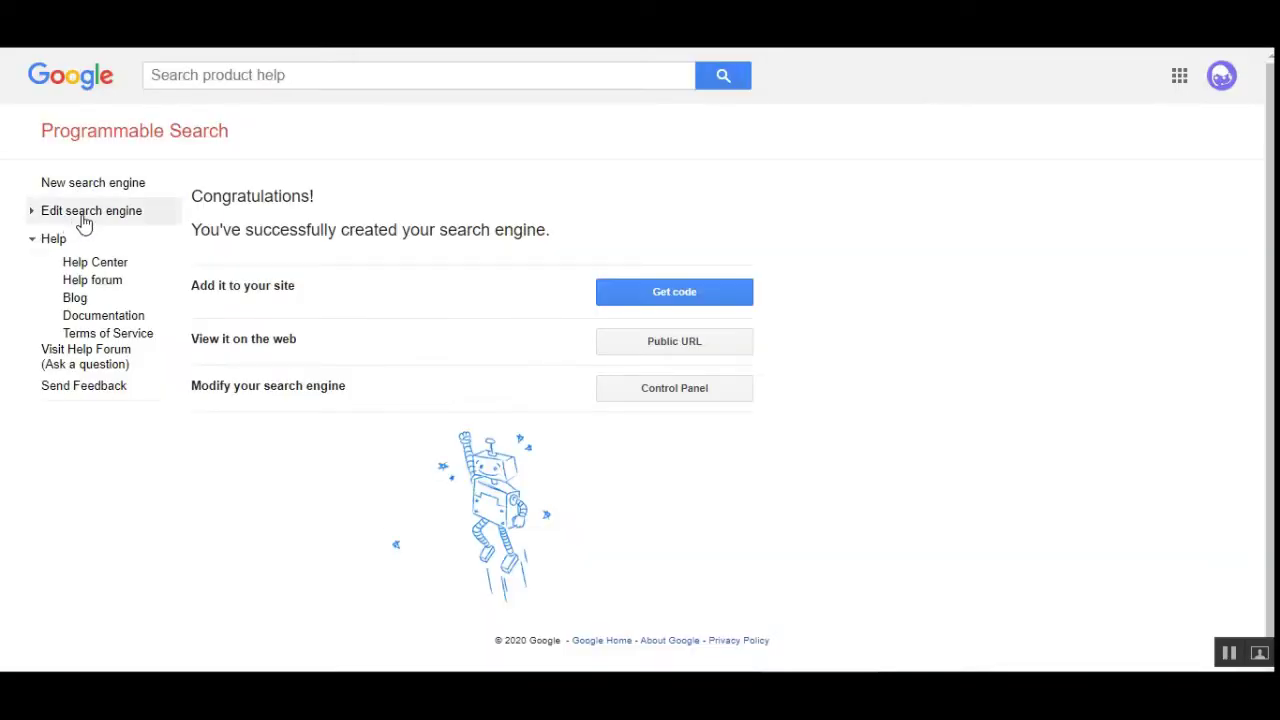
{"action": "left_click", "coordinate": [35, 216]}
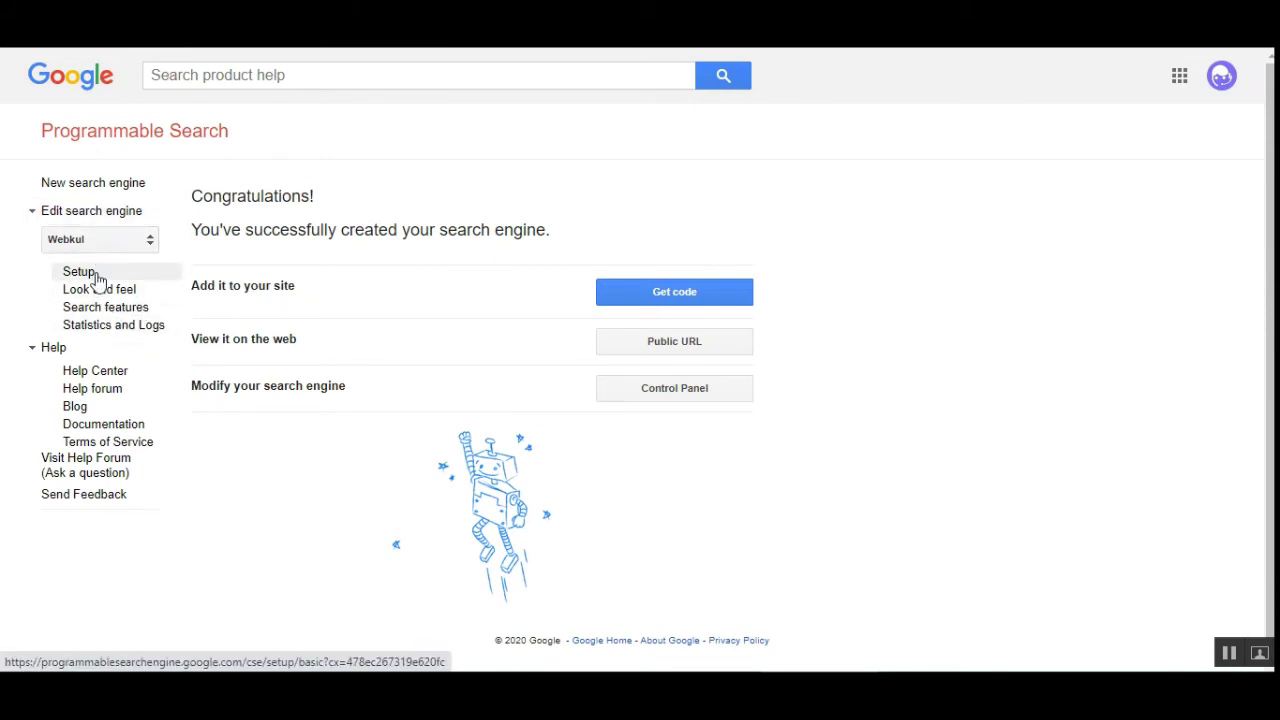
{"action": "left_click", "coordinate": [100, 280]}
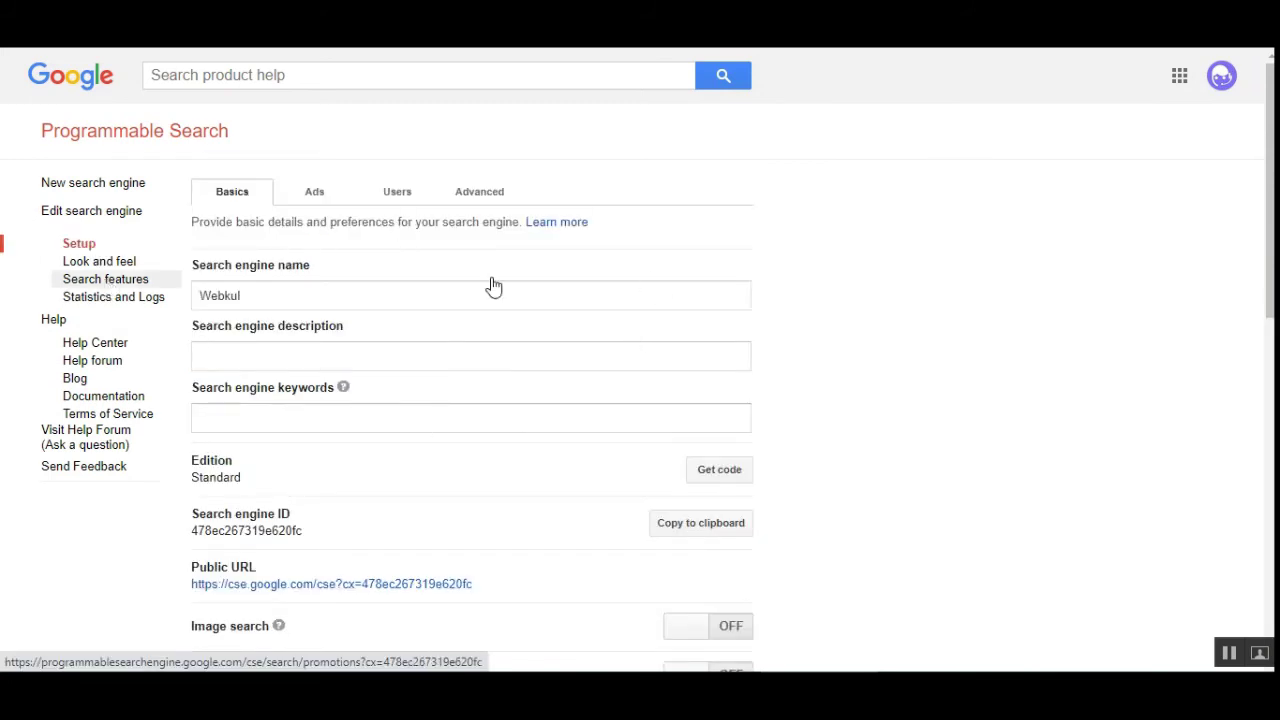
Scroll the Webkul Setup Basics page and select the Search engine ID field
{"action": "scroll", "coordinate": [1272, 380], "scroll_direction": "down", "scroll_amount": 1}
{"action": "scroll", "coordinate": [1272, 380], "scroll_direction": "down", "scroll_amount": 2}
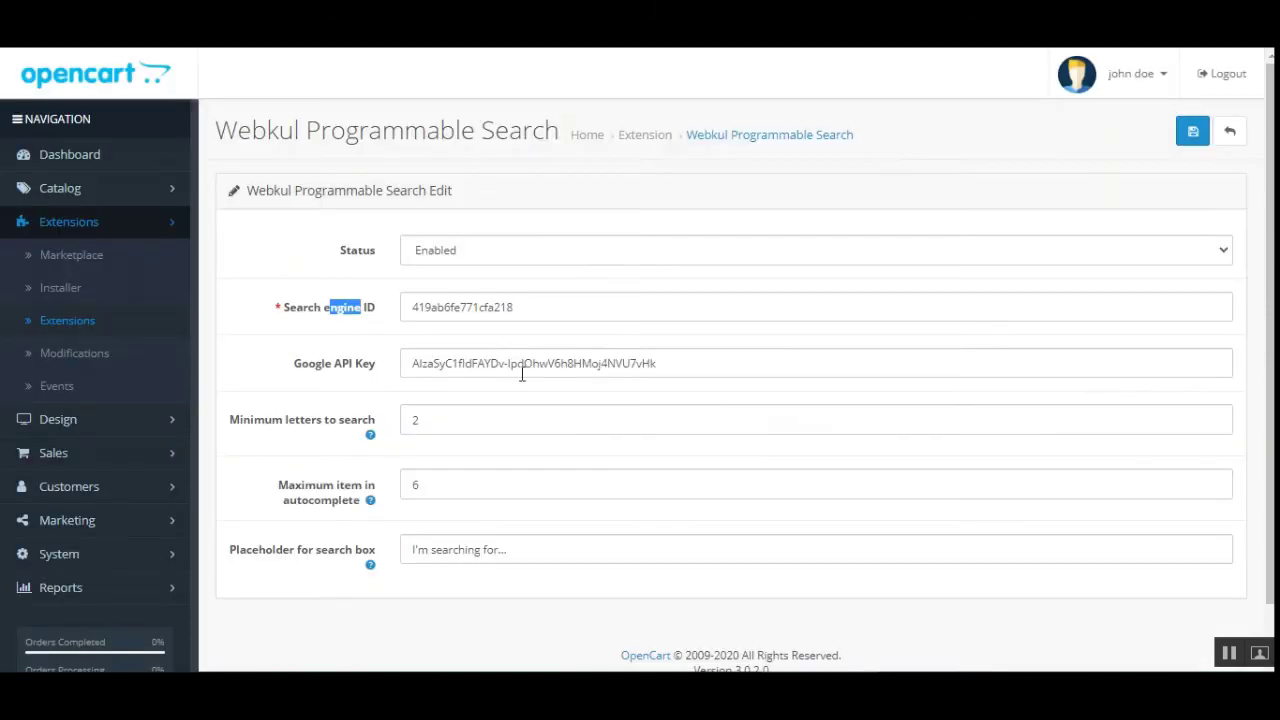
{"action": "left_click", "coordinate": [246, 334]}
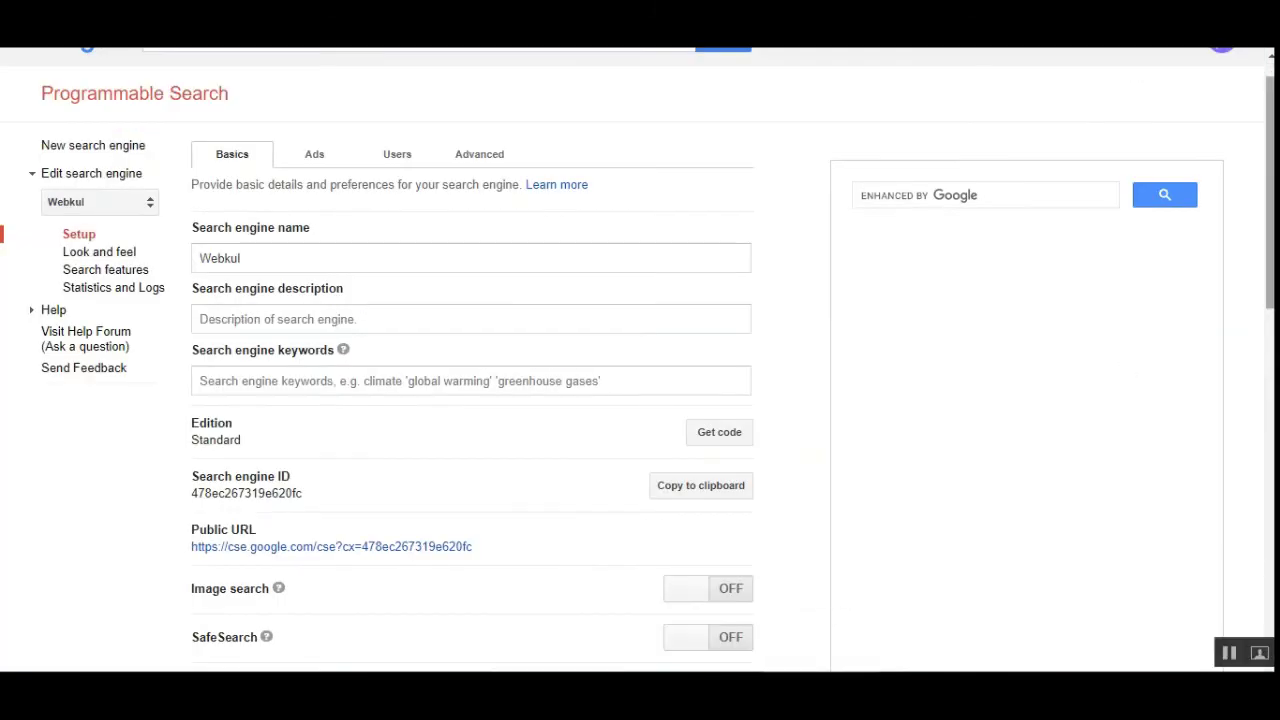
Scroll to Programmatic Access and highlight the Custom Search and Site Restricted JSON API options
{"action": "scroll", "coordinate": [1251, 451], "scroll_direction": "down", "scroll_amount": 8}
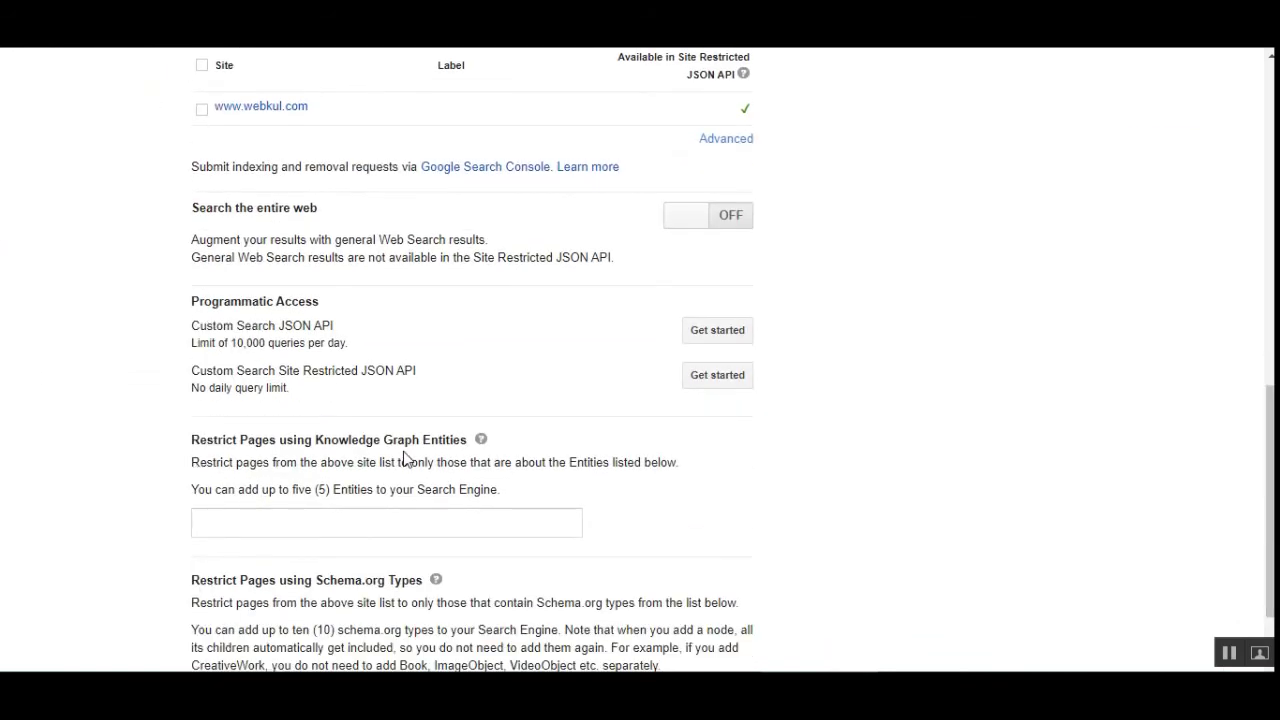
{"action": "scroll", "coordinate": [405, 458], "scroll_direction": "down", "scroll_amount": 1}
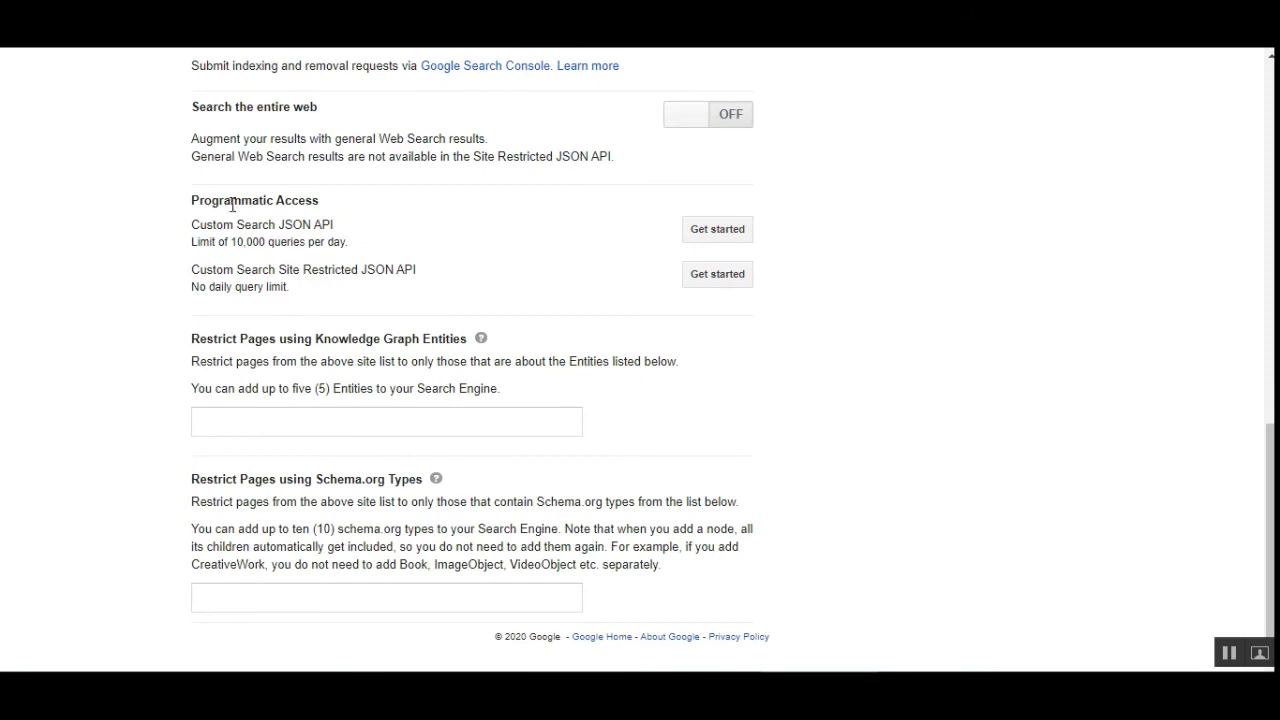
{"action": "left_click_drag", "start_coordinate": [203, 199], "coordinate": [300, 201]}
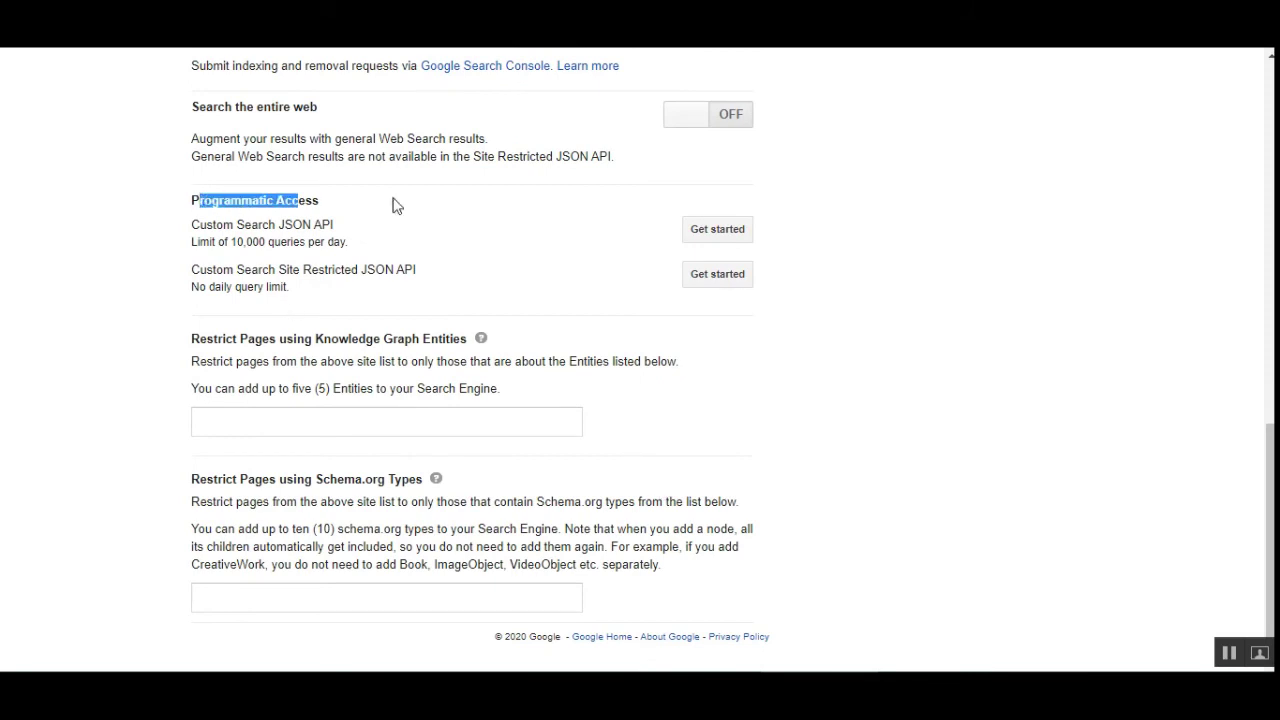
{"action": "left_click", "coordinate": [343, 205]}
{"action": "left_click_drag", "start_coordinate": [205, 226], "coordinate": [364, 238]}
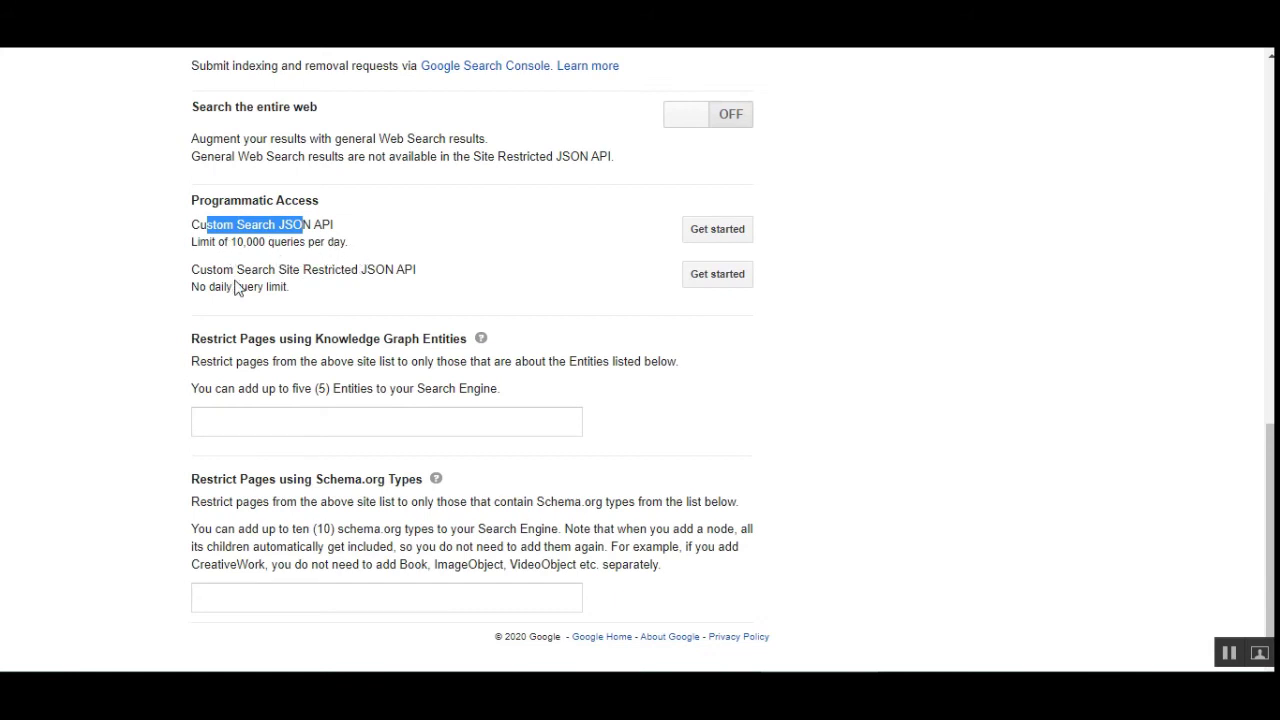
{"action": "left_click_drag", "start_coordinate": [207, 270], "coordinate": [385, 263]}
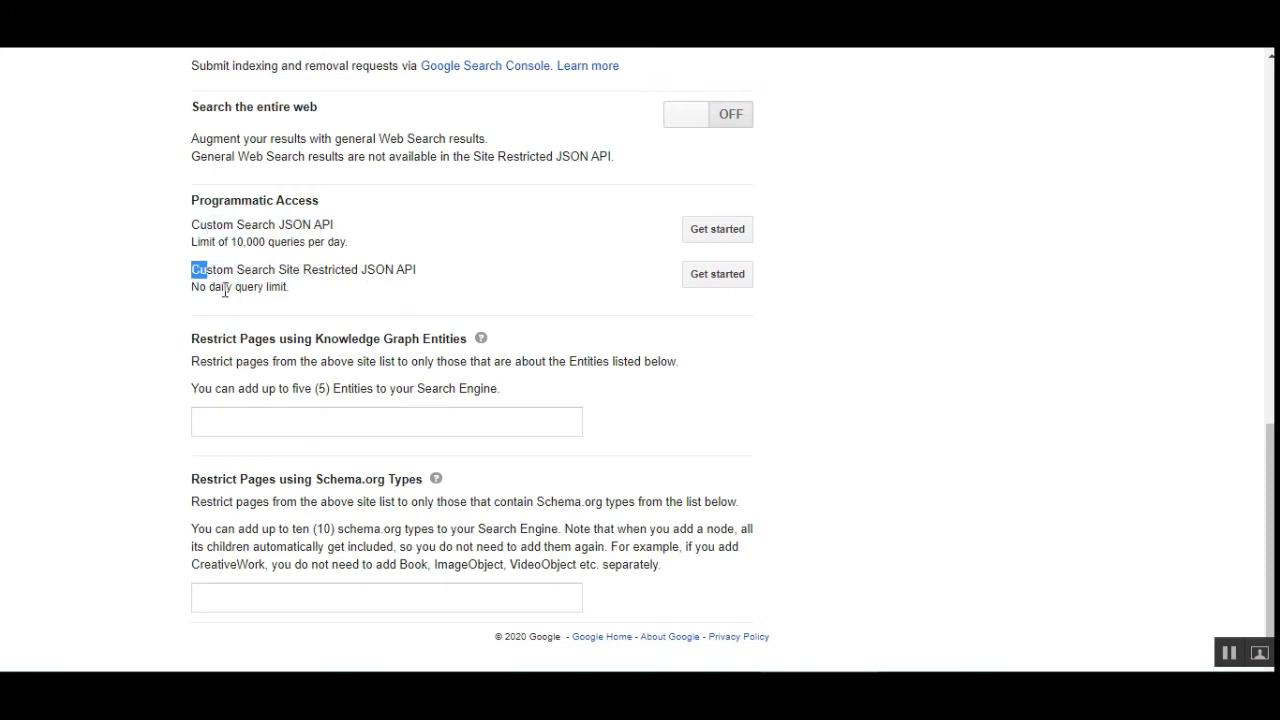
{"action": "left_click_drag", "start_coordinate": [292, 287], "coordinate": [323, 263]}
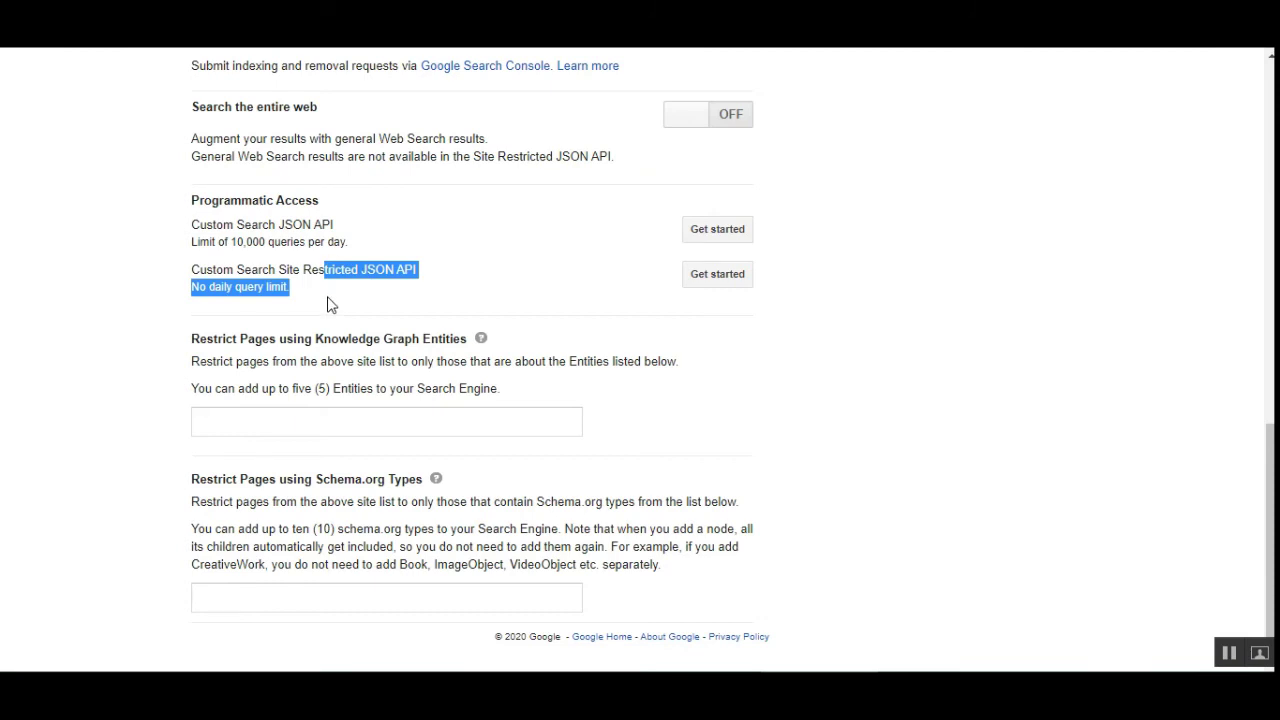
{"action": "left_click", "coordinate": [328, 300]}
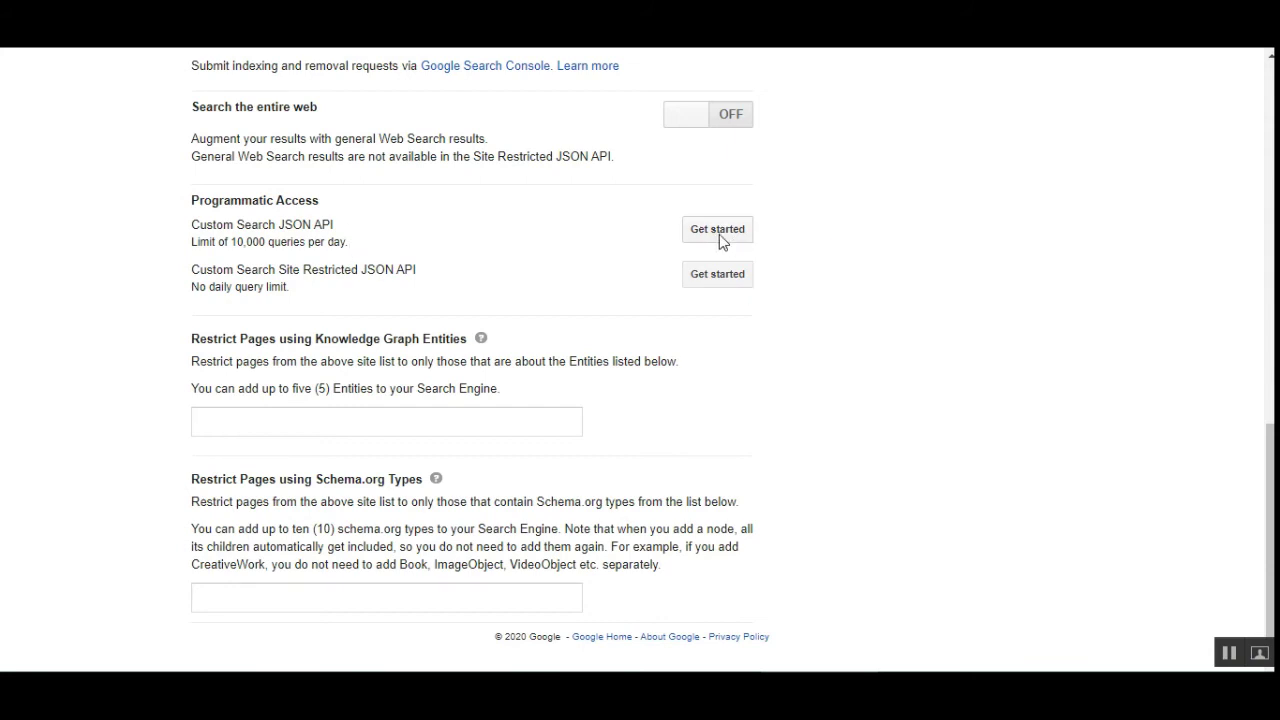
Open the Custom Search JSON API docs and request an API key via Get a Key
{"action": "left_click", "coordinate": [720, 238]}
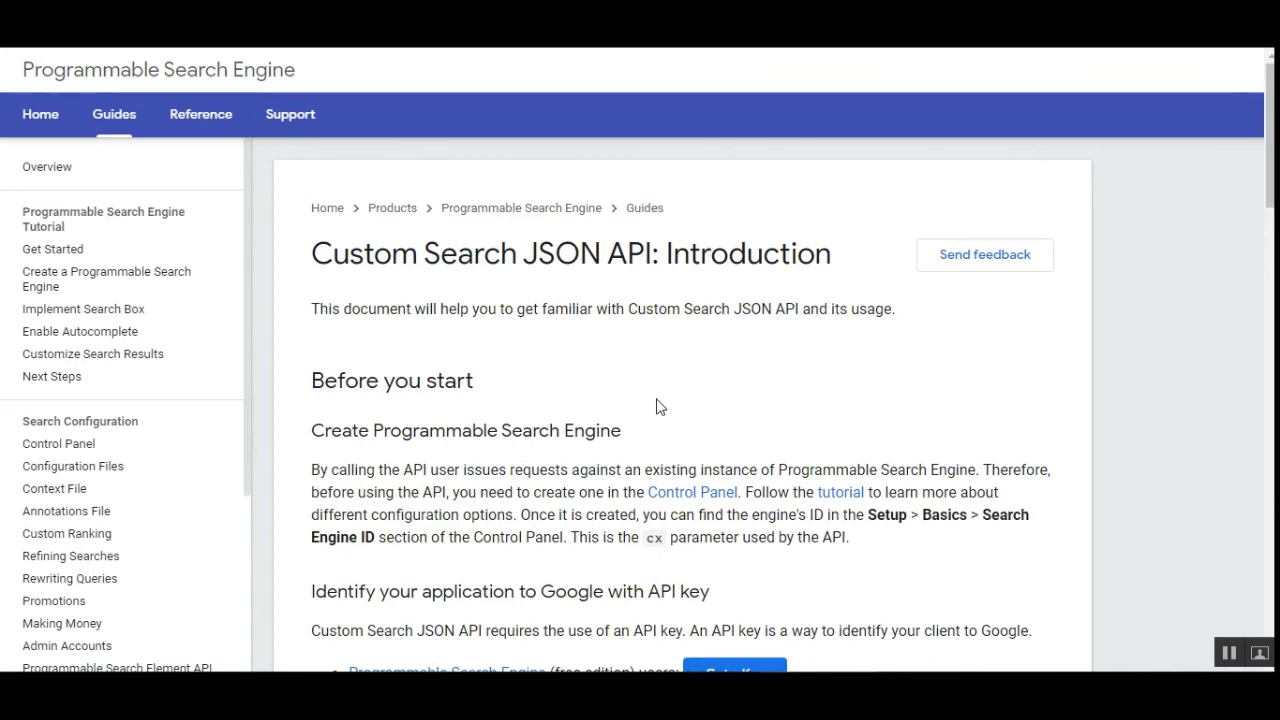
{"action": "scroll", "coordinate": [660, 405], "scroll_direction": "down", "scroll_amount": 2}
{"action": "scroll", "coordinate": [658, 399], "scroll_direction": "up", "scroll_amount": 1}
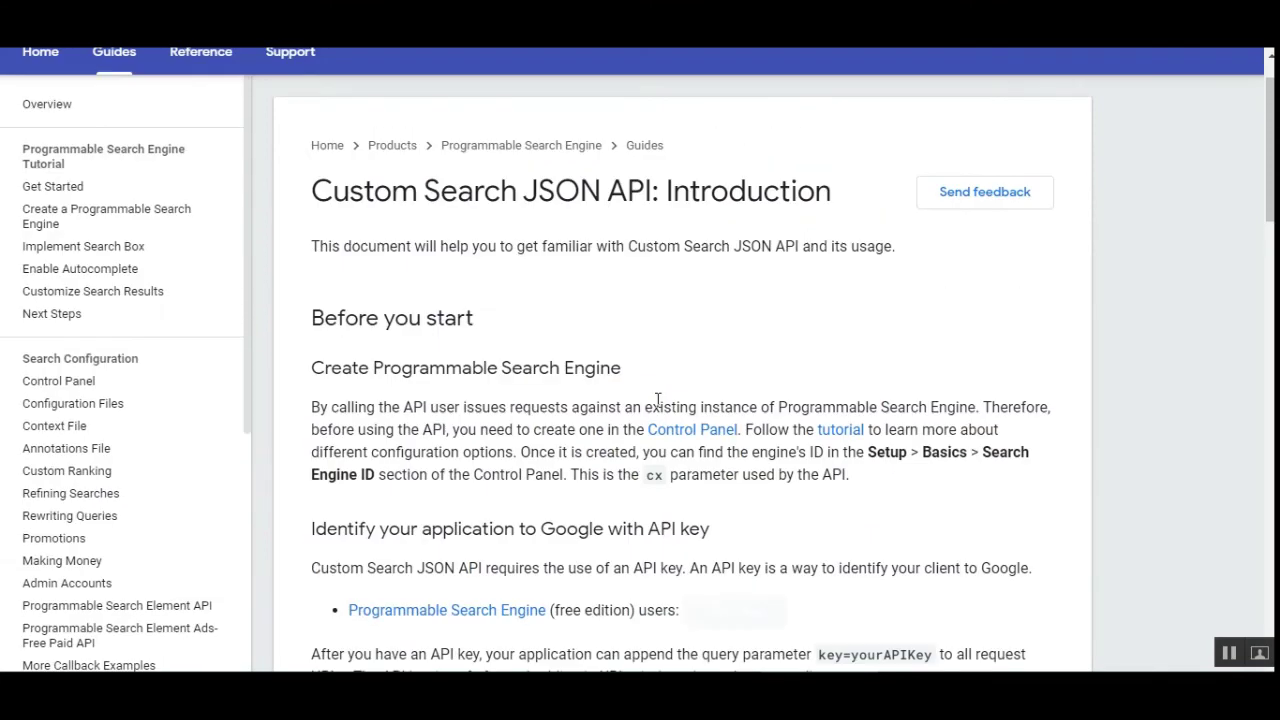
{"action": "scroll", "coordinate": [658, 400], "scroll_direction": "up", "scroll_amount": 1}
{"action": "scroll", "coordinate": [660, 400], "scroll_direction": "down", "scroll_amount": 4}
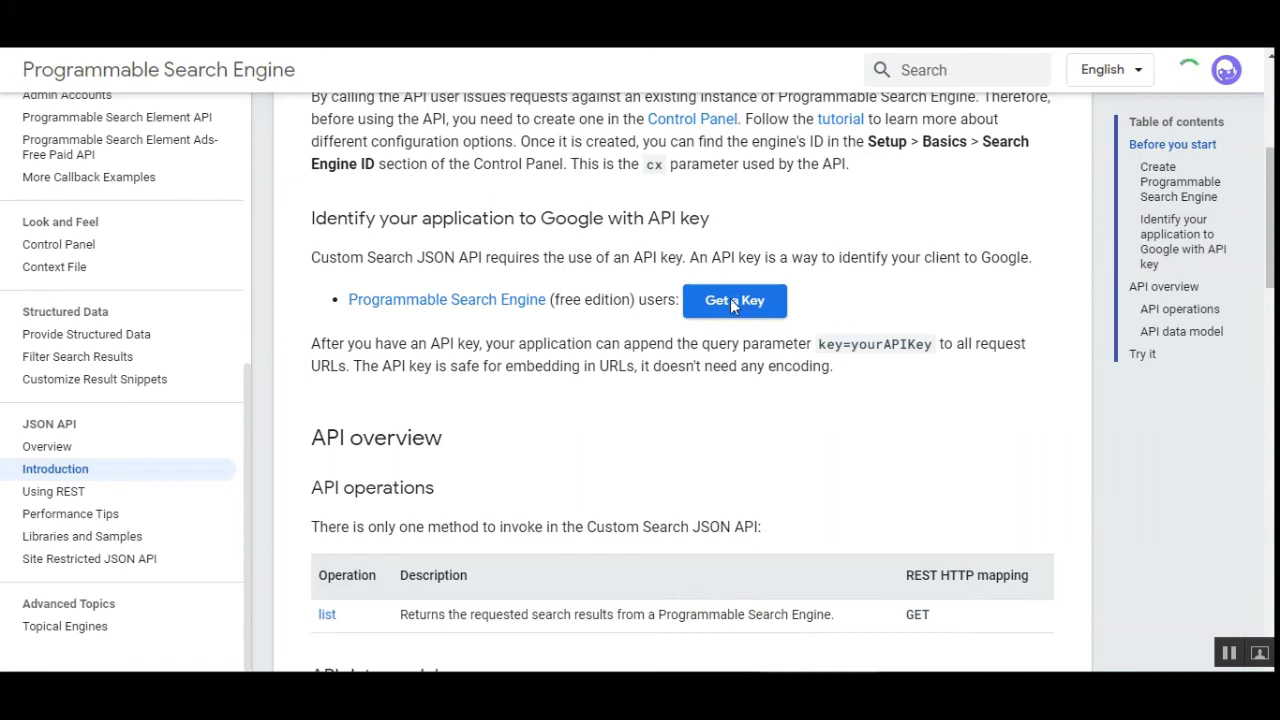
{"action": "left_click", "coordinate": [733, 302]}
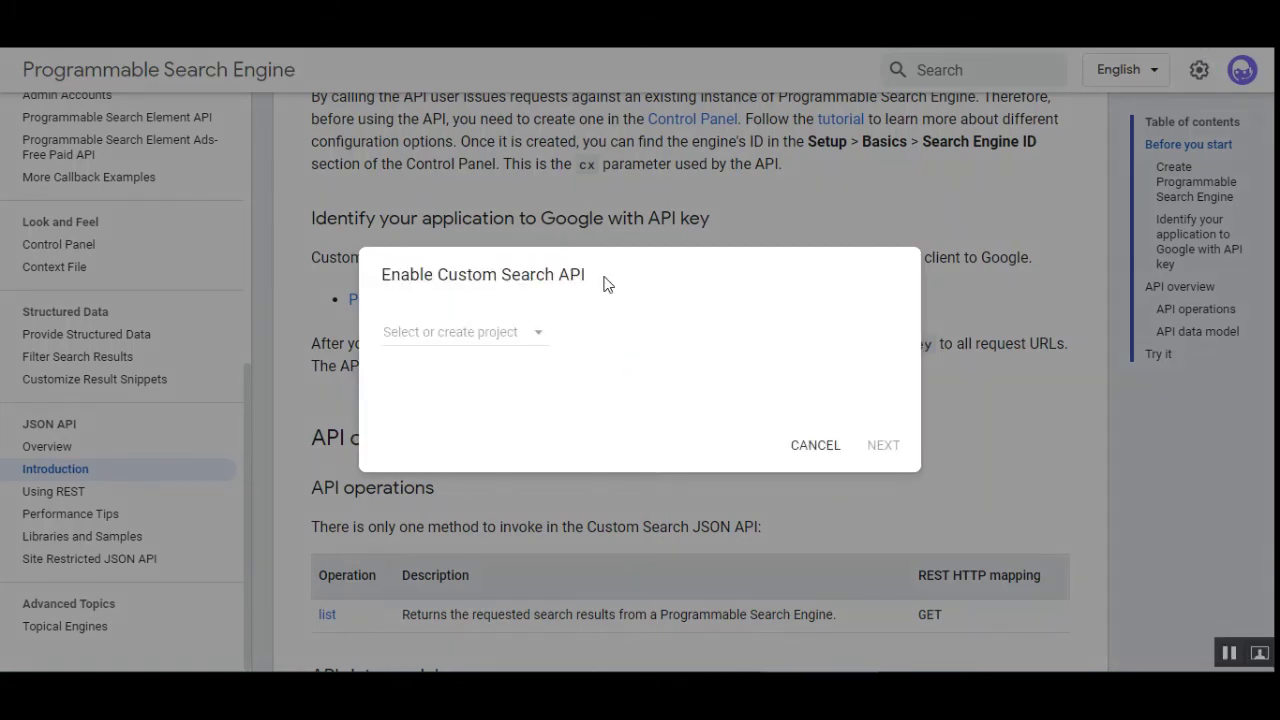
Create a new project named test1 in place of My Project and generate its API key
{"action": "left_click", "coordinate": [538, 337]}
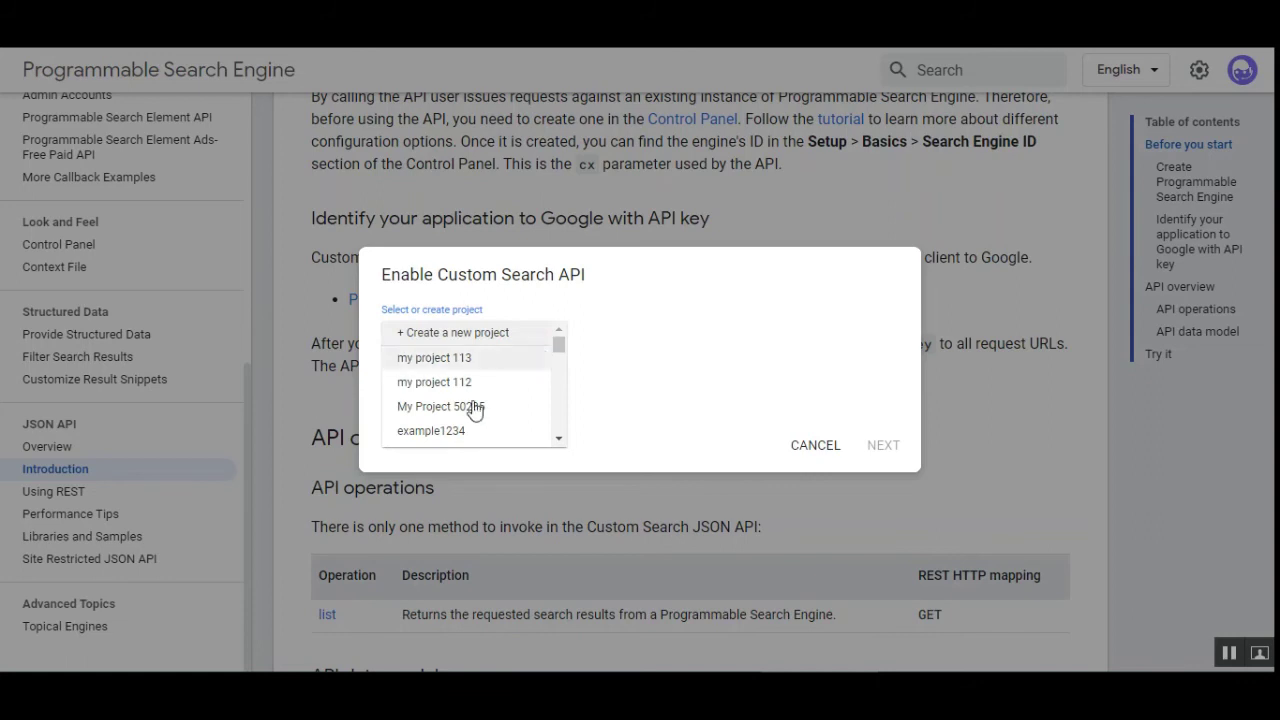
{"action": "left_click", "coordinate": [465, 334]}
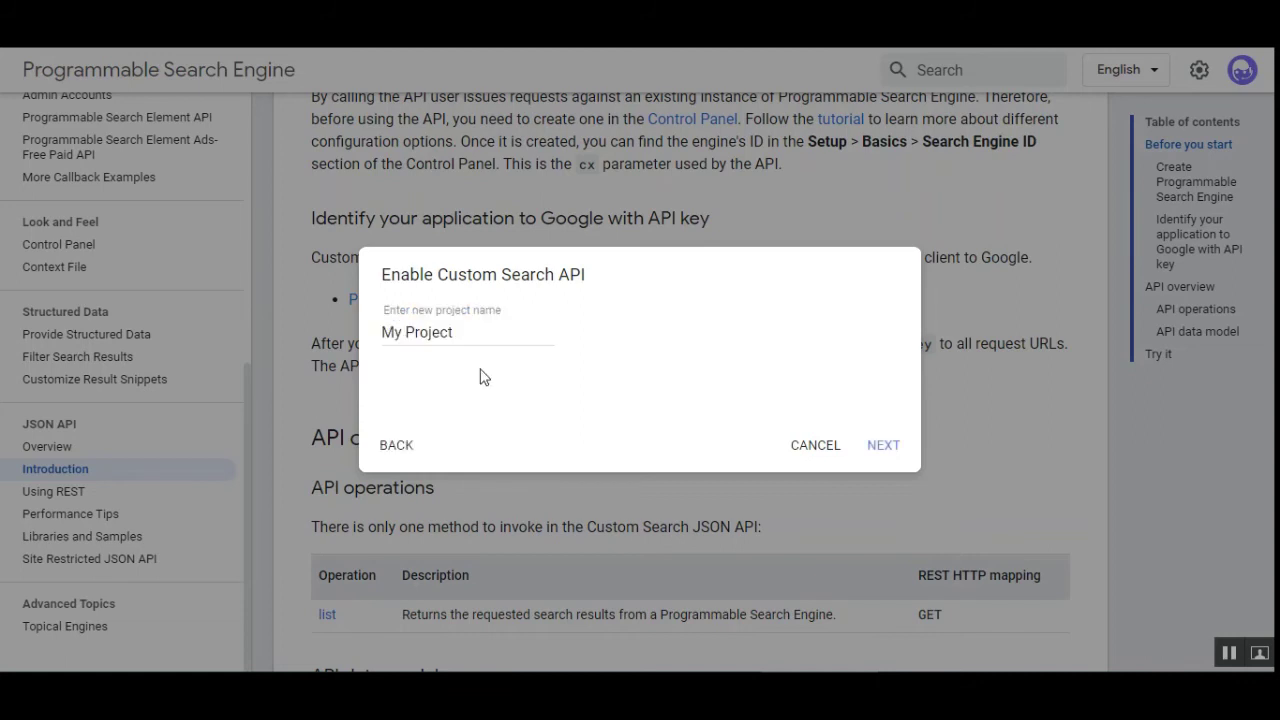
{"action": "left_click", "coordinate": [465, 335]}
{"action": "key", "text": "ctrl+a"}
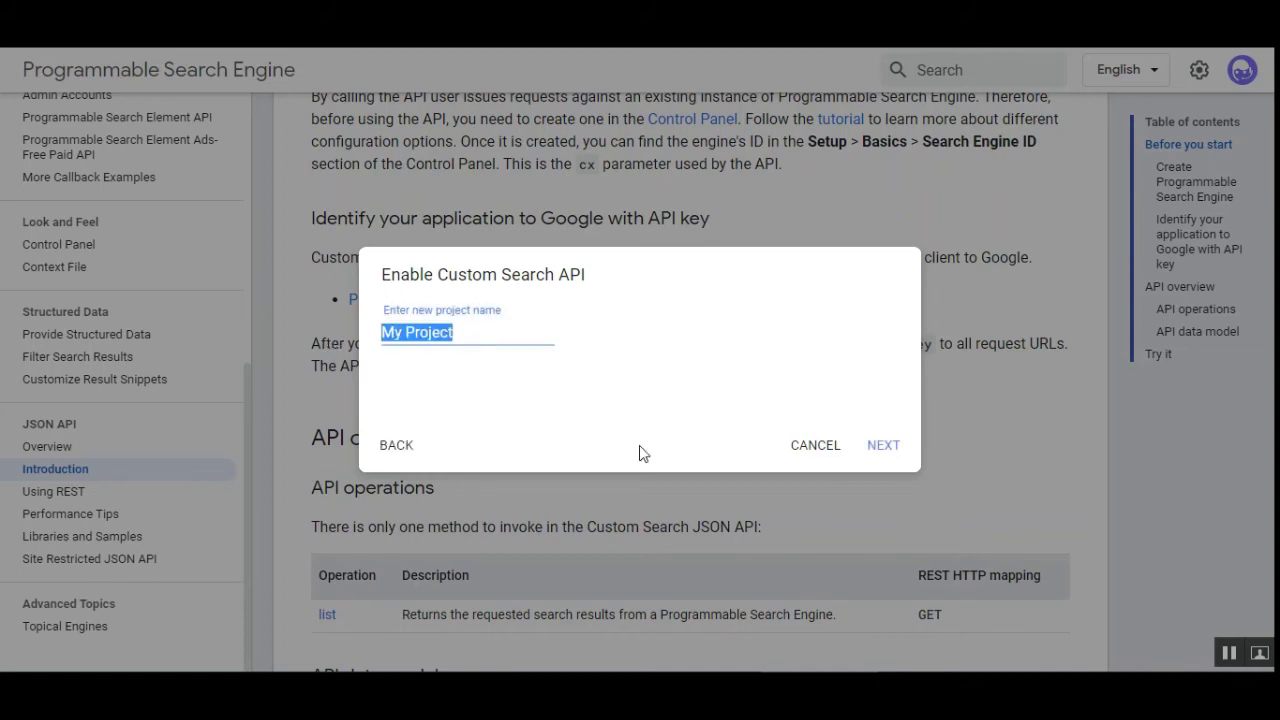
{"action": "type", "text": "test"}
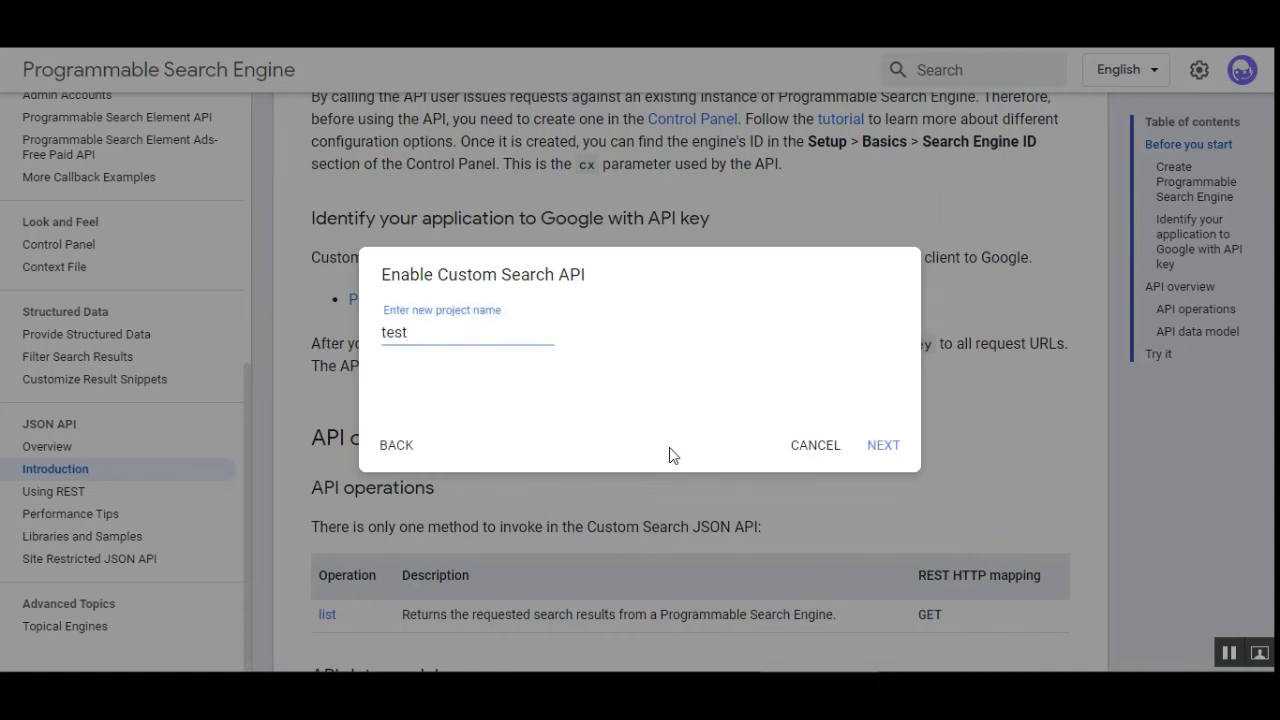
{"action": "type", "text": "1"}
{"action": "left_click", "coordinate": [881, 455]}
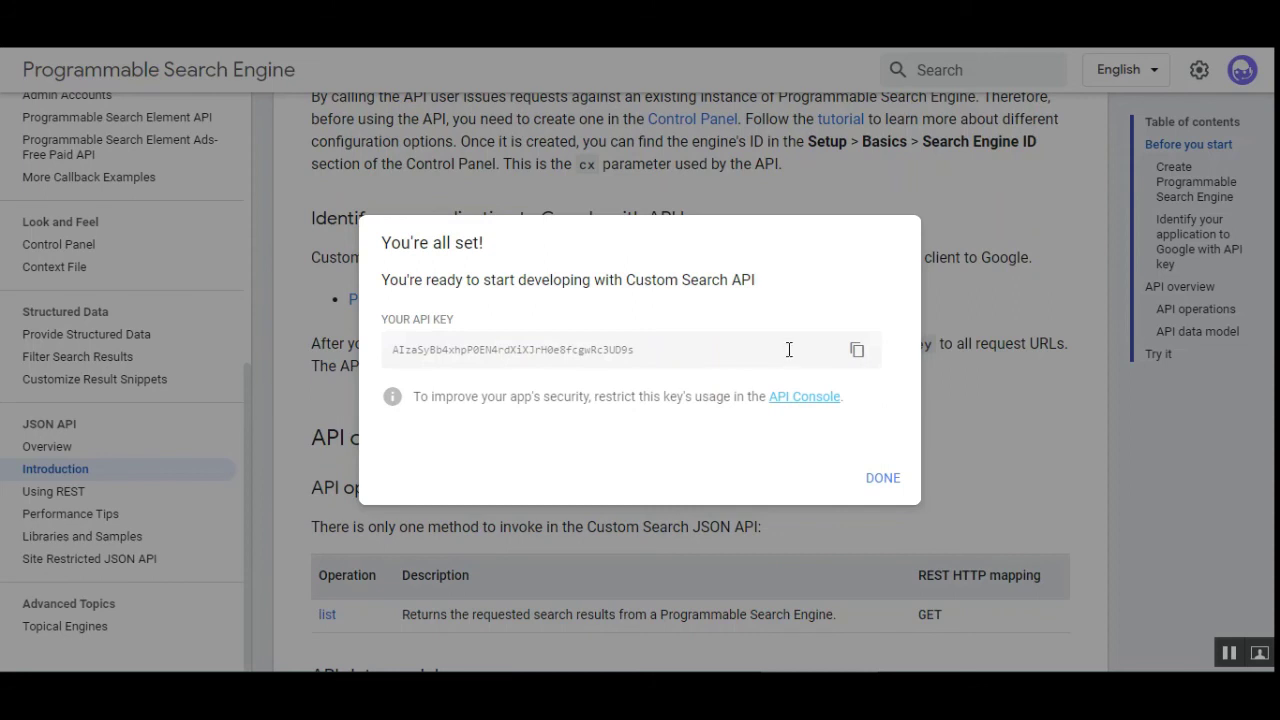
{"action": "left_click", "coordinate": [884, 480]}
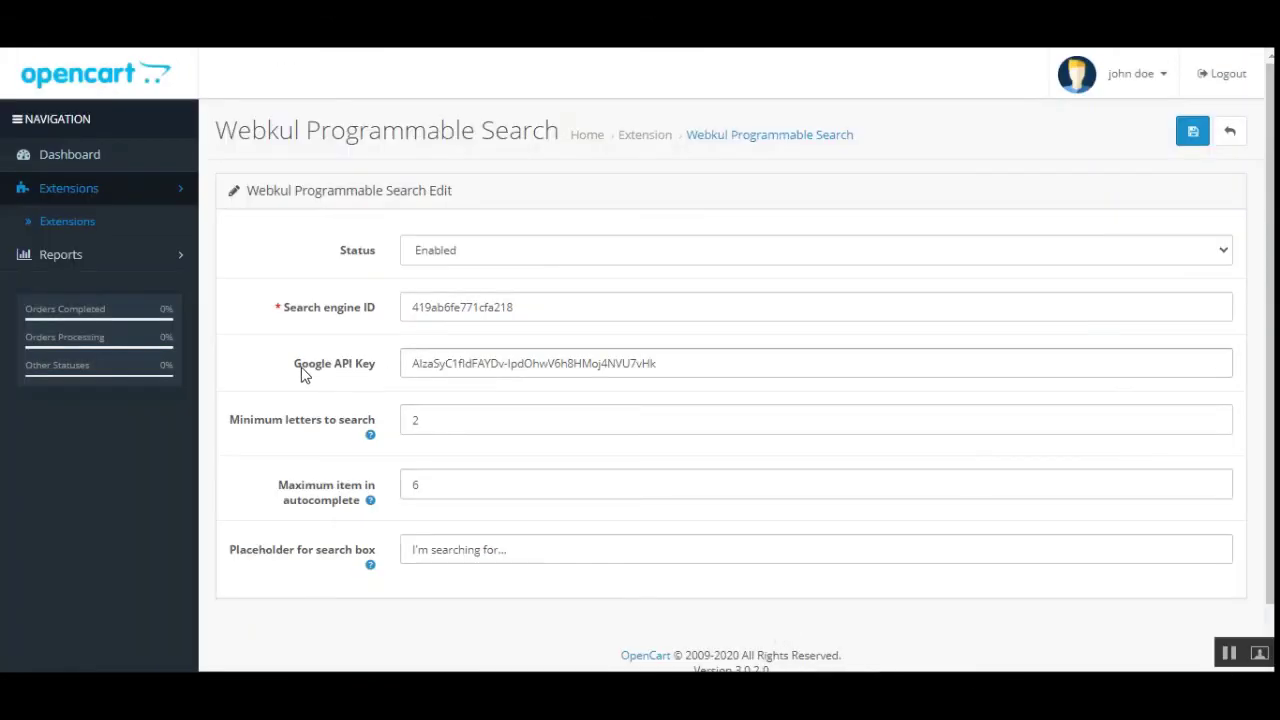
Review the filled-in Search engine ID and Google API Key fields in the Webkul Programmable Search settings
{"action": "triple_click", "coordinate": [313, 374]}
{"action": "left_click", "coordinate": [348, 390]}
{"action": "left_click_drag", "start_coordinate": [294, 318], "coordinate": [370, 318]}
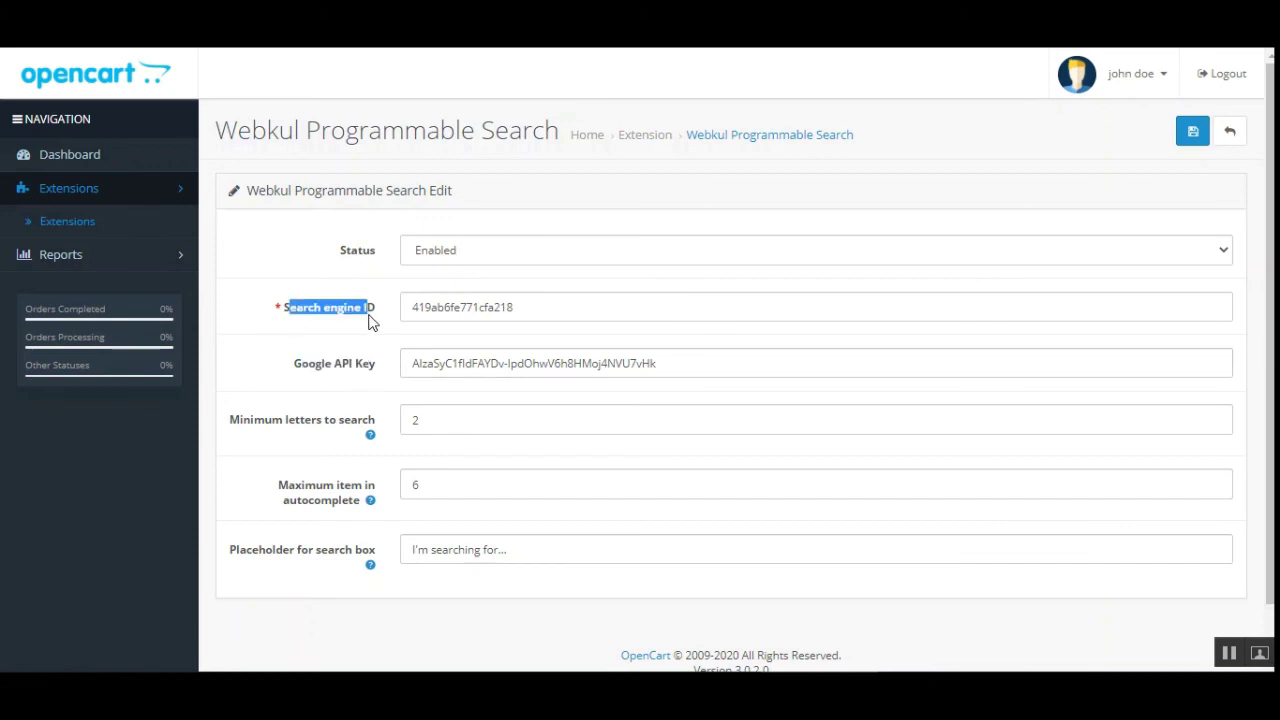
{"action": "triple_click", "coordinate": [362, 372]}
{"action": "left_click", "coordinate": [368, 372]}
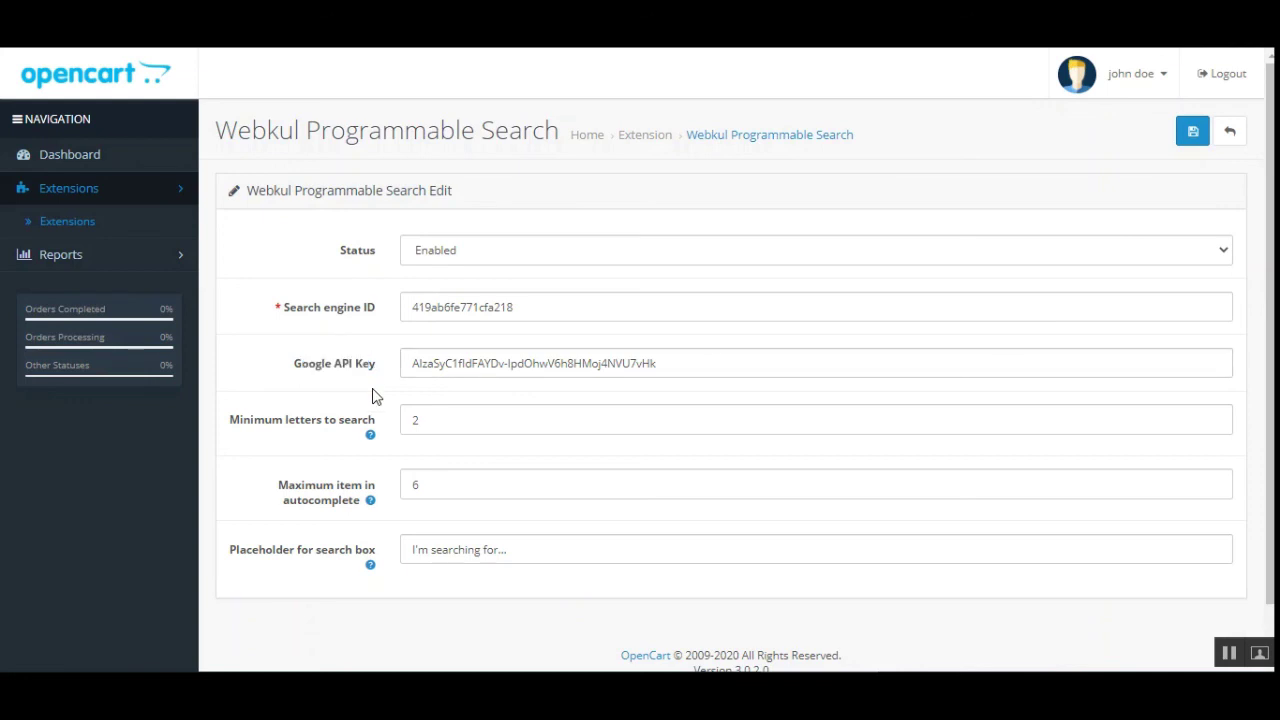